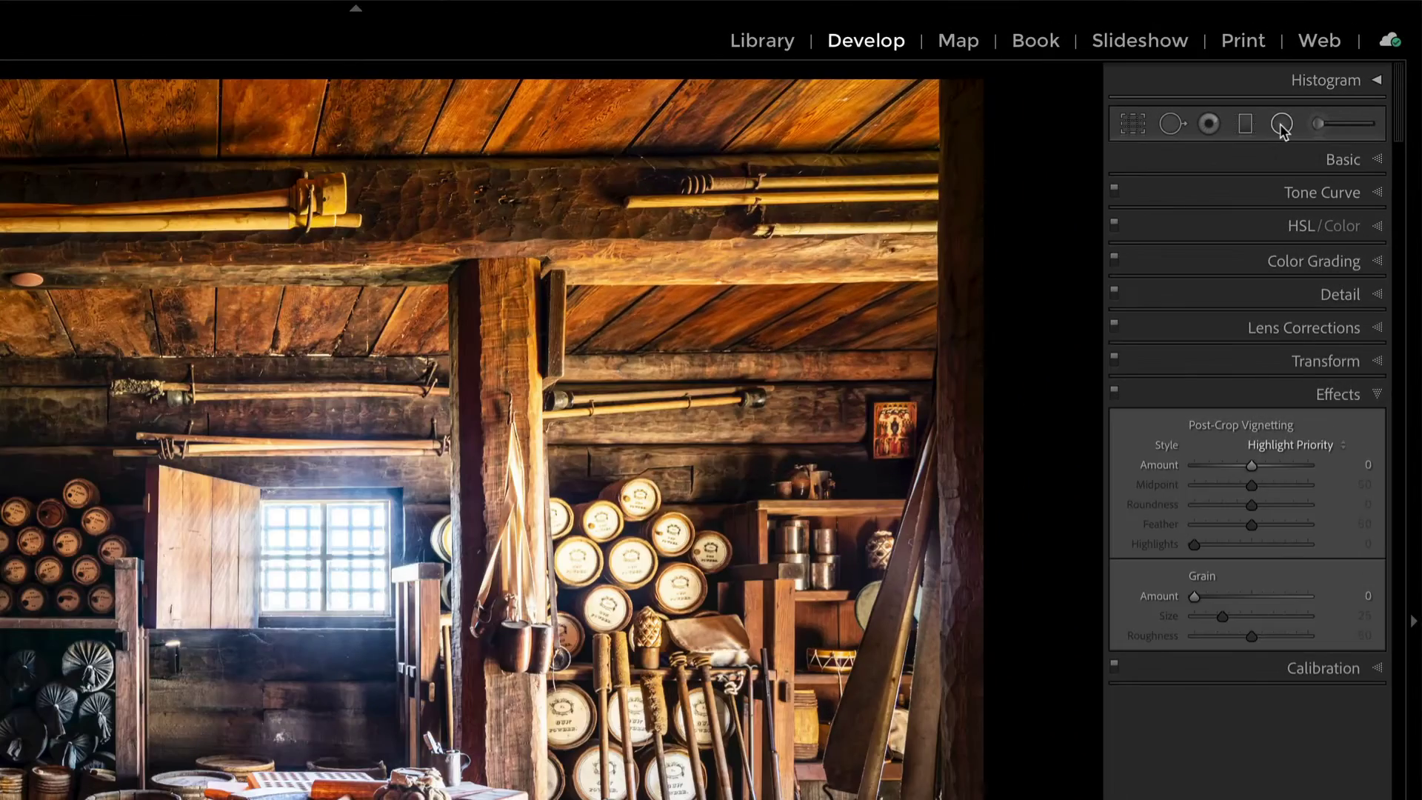
Open the Radial Filter settings and inspect the window glow, lower-left burn and barrel-shelf filters.
{"action": "left_click", "coordinate": [1329, 84]}
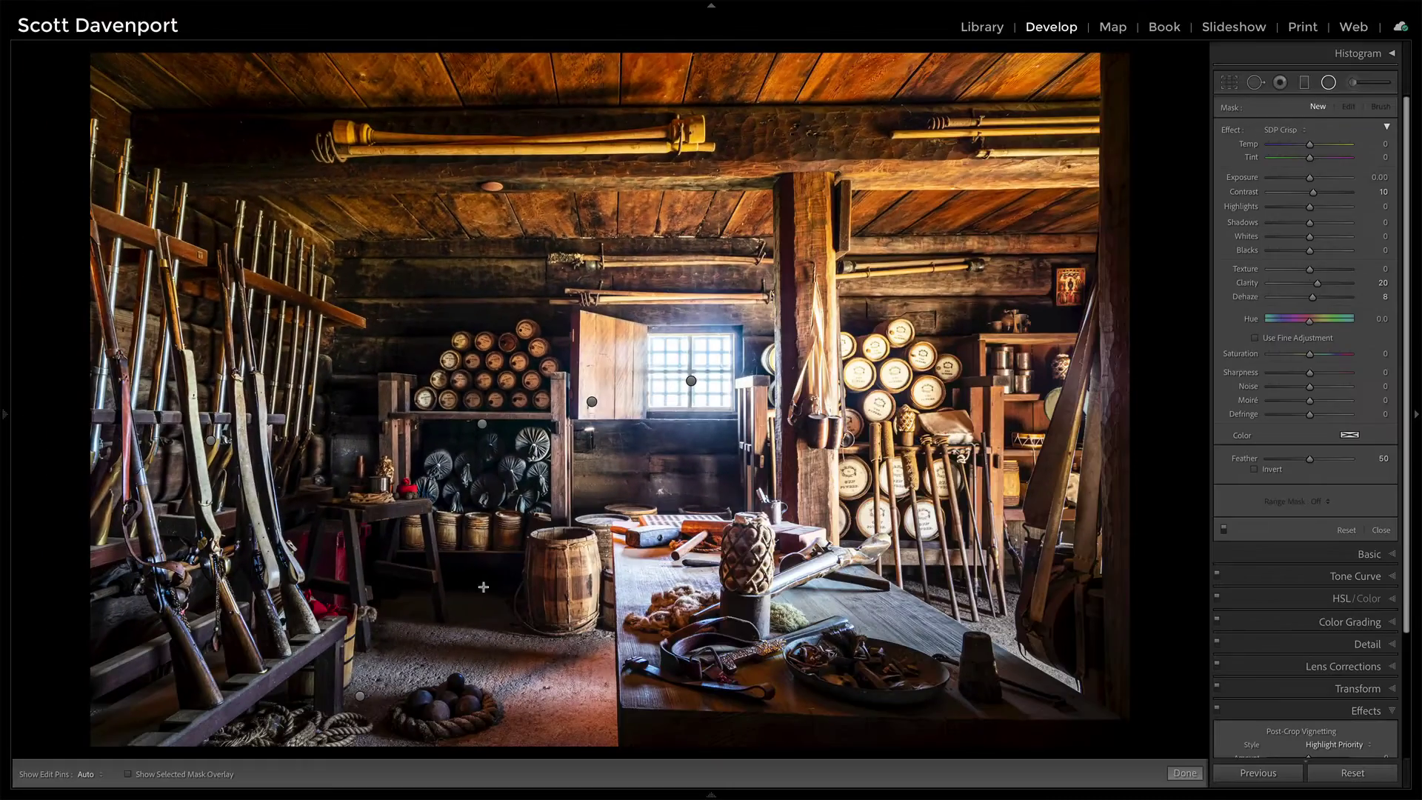
{"action": "left_click", "coordinate": [693, 382]}
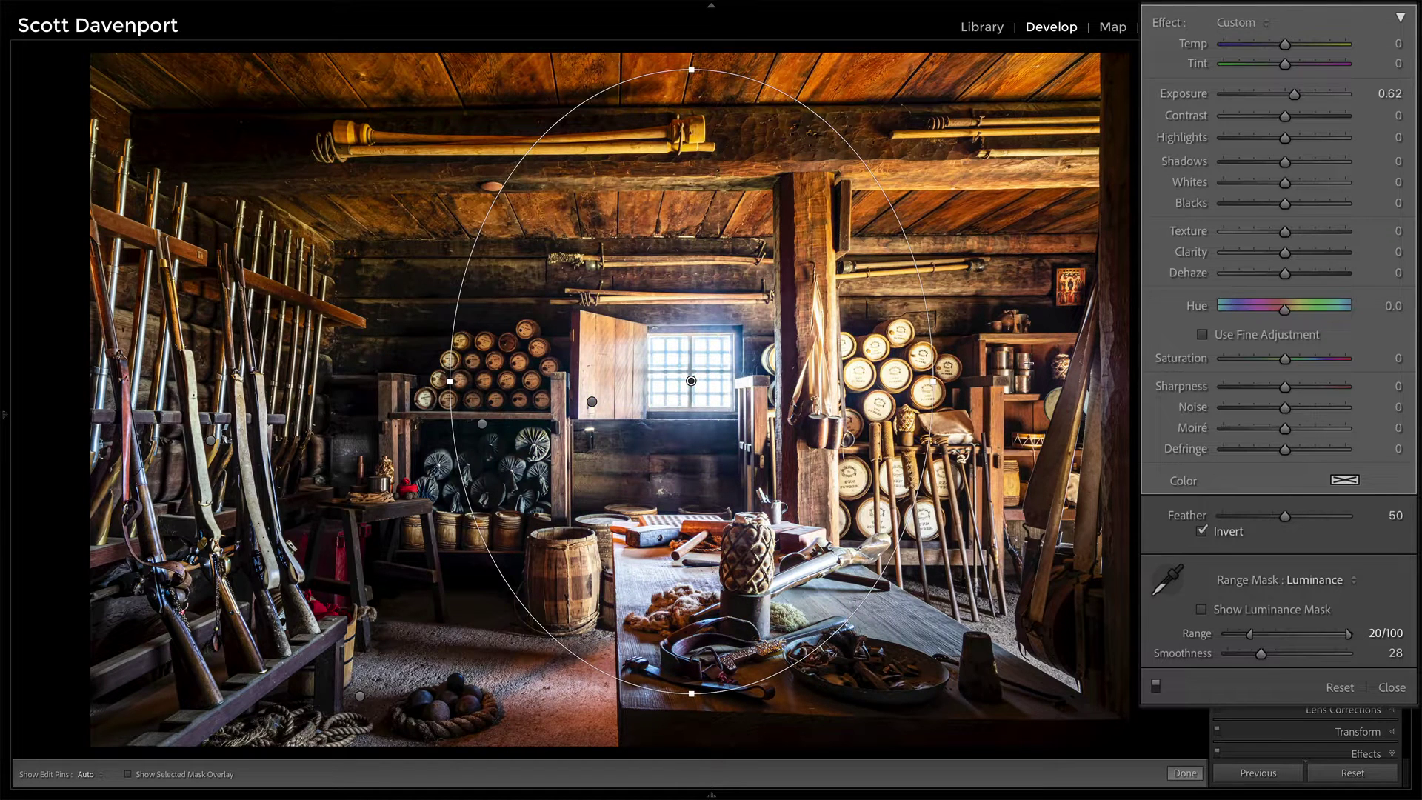
{"action": "left_click", "coordinate": [359, 696]}
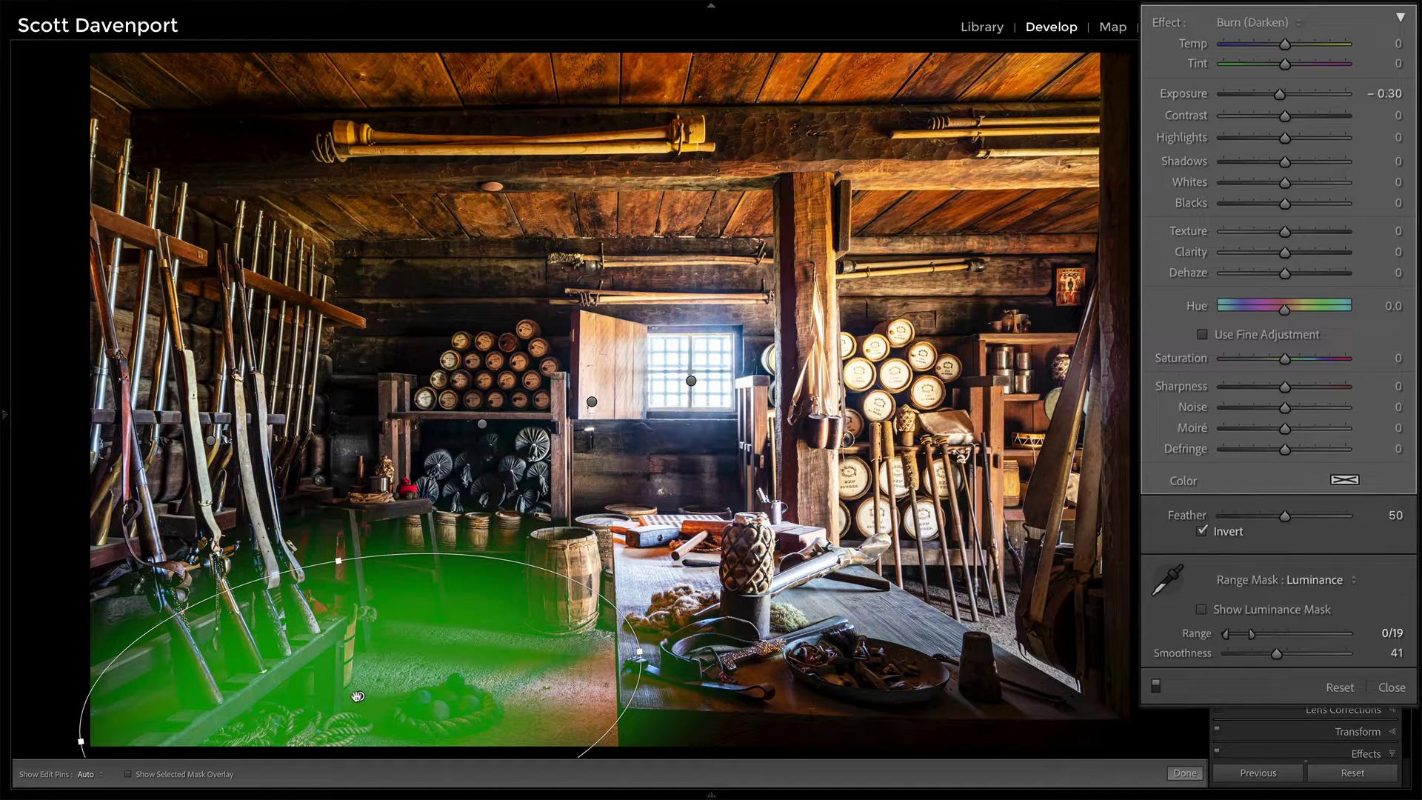
{"action": "left_click", "coordinate": [482, 424]}
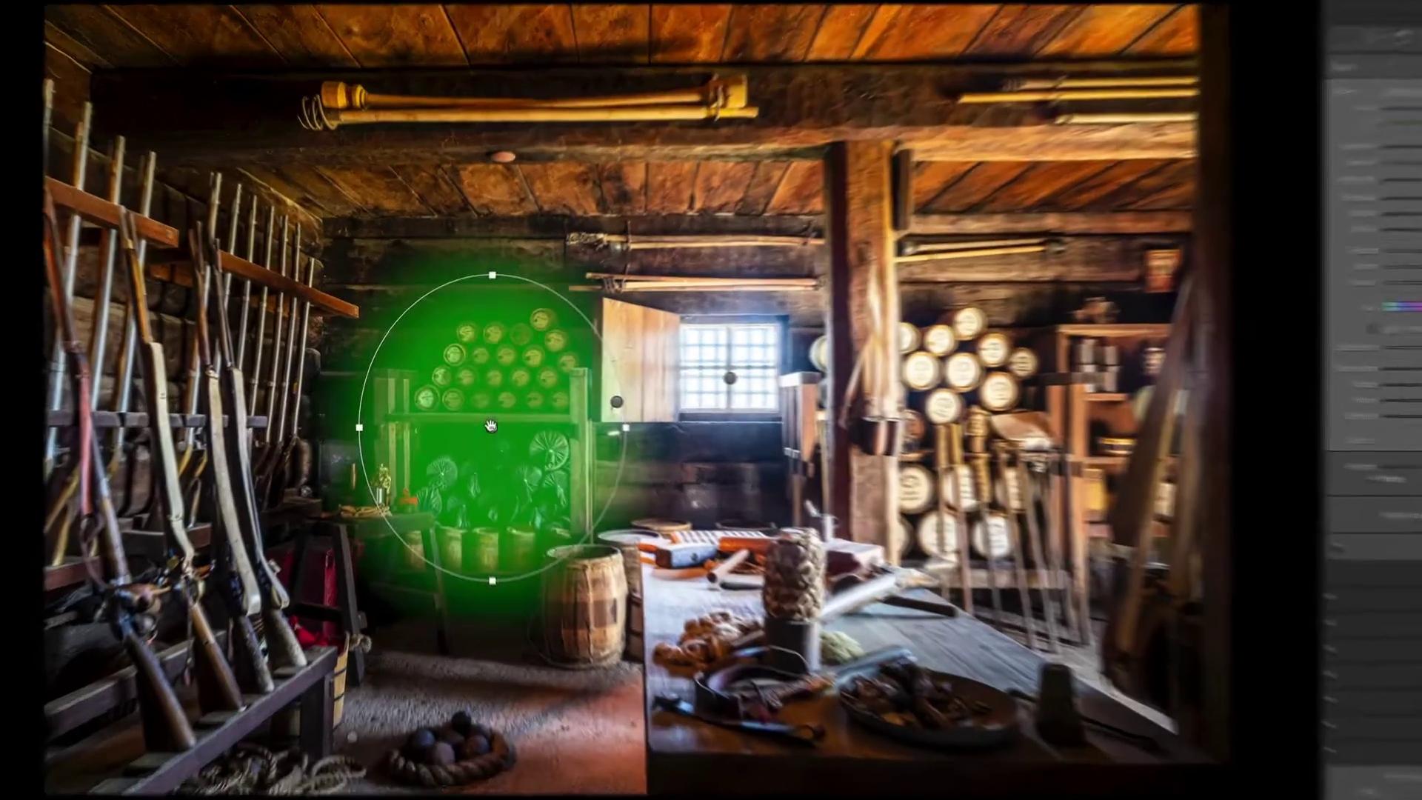
Duplicate the barrel-shelf crisp radial filter and move the copy over the right-hand barrels.
{"action": "right_click", "coordinate": [482, 423]}
{"action": "left_click", "coordinate": [493, 428]}
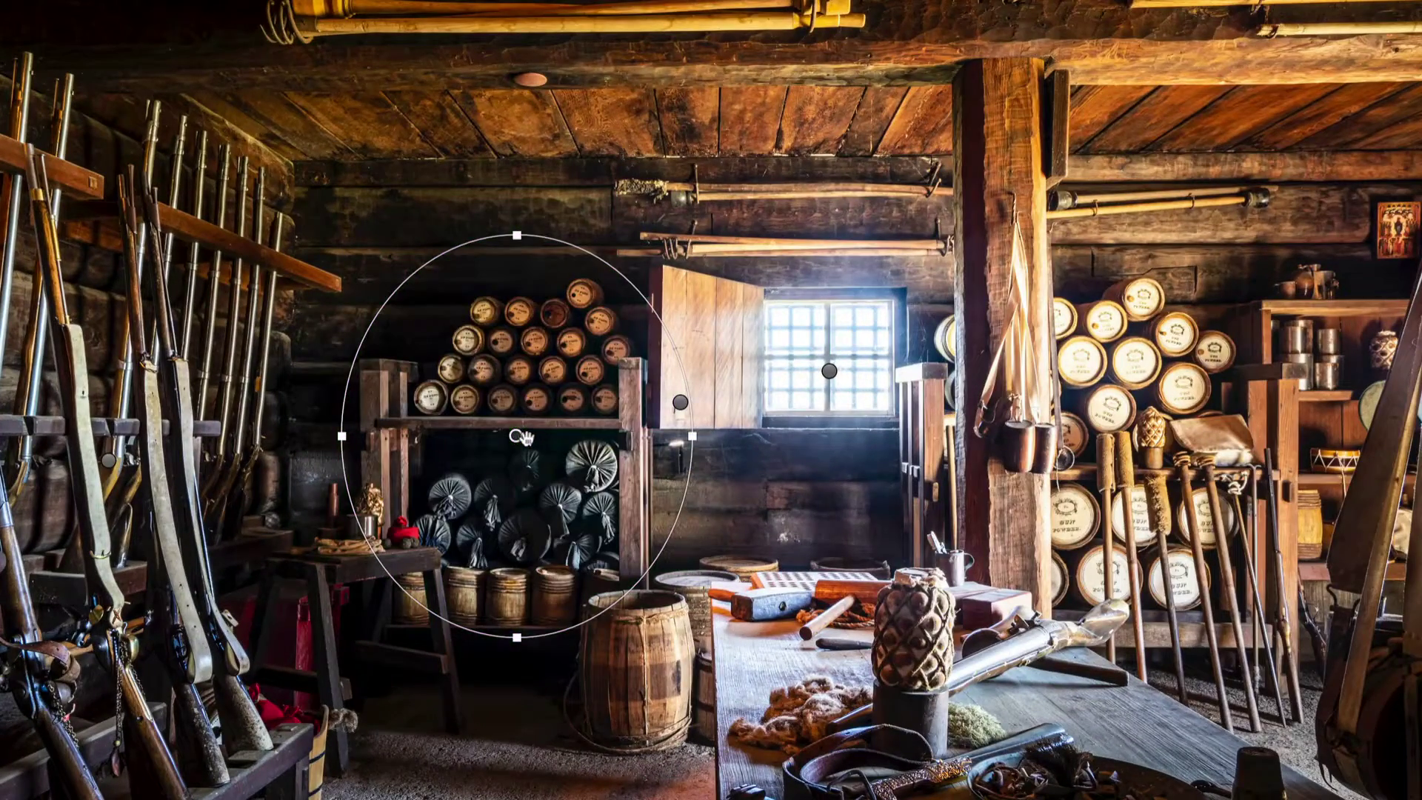
{"action": "left_click_drag", "start_coordinate": [516, 435], "coordinate": [1141, 433]}
{"action": "mouse_move", "coordinate": [1141, 433]}
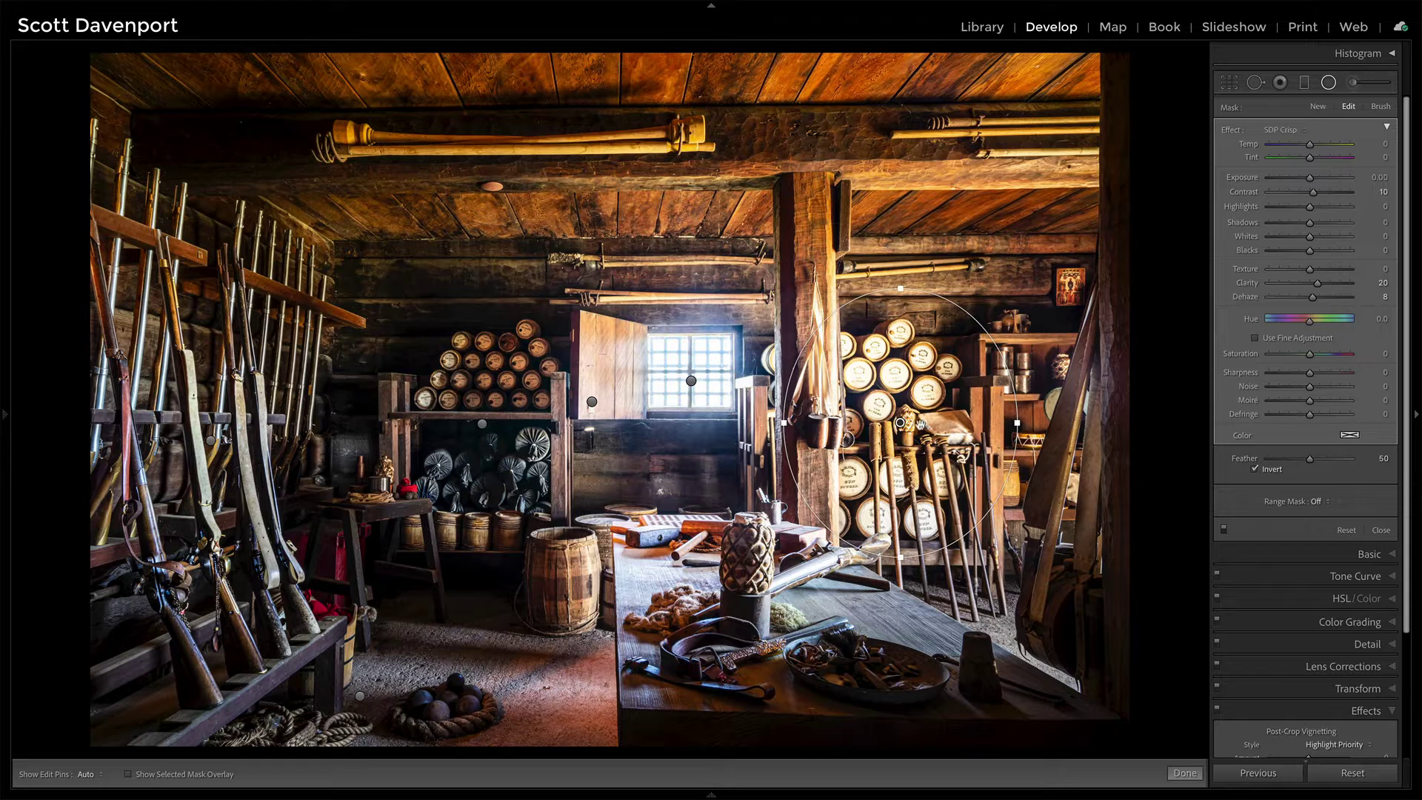
Test deleting the filter and resetting its Effect sliders, undoing each to keep the crisp settings.
{"action": "key", "text": "Delete"}
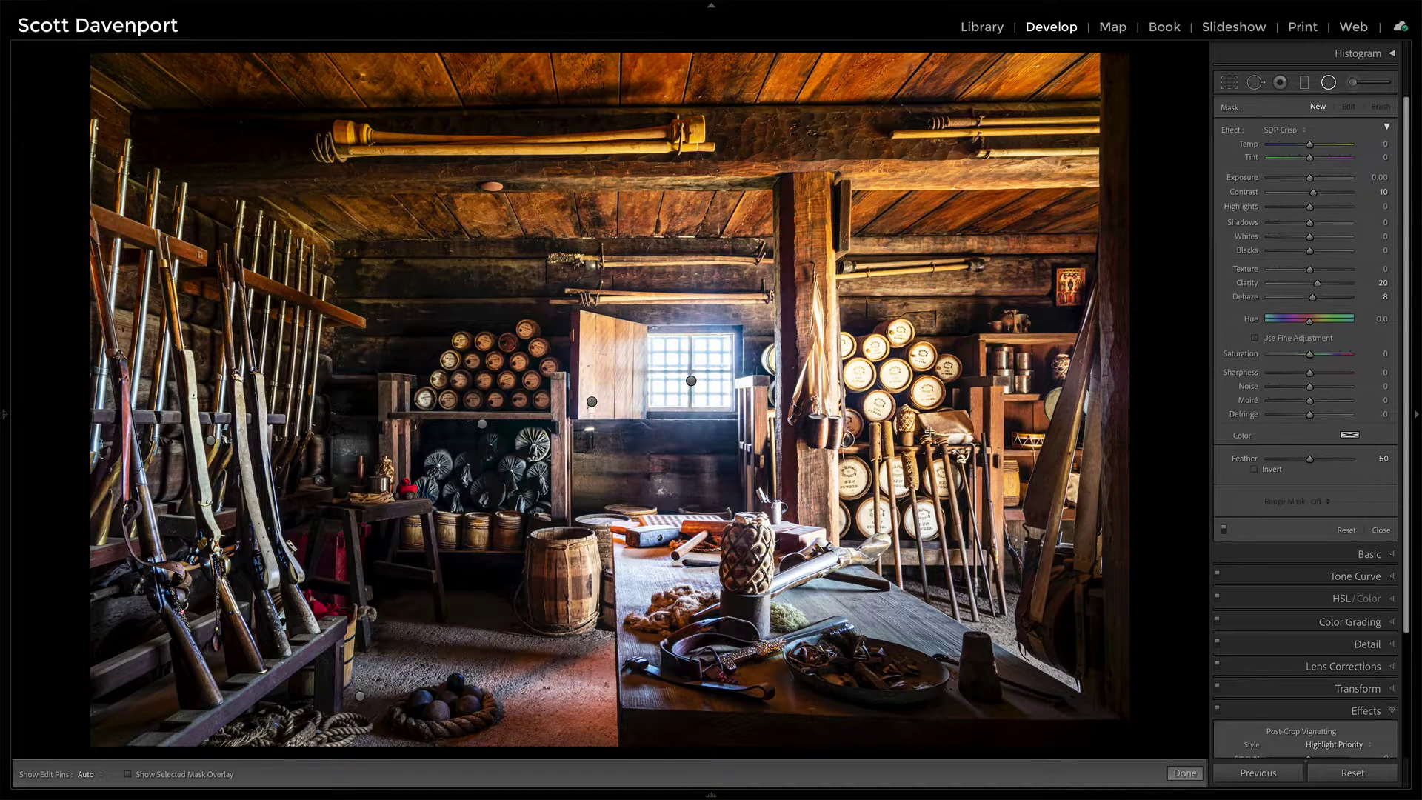
{"action": "key", "text": "ctrl+z"}
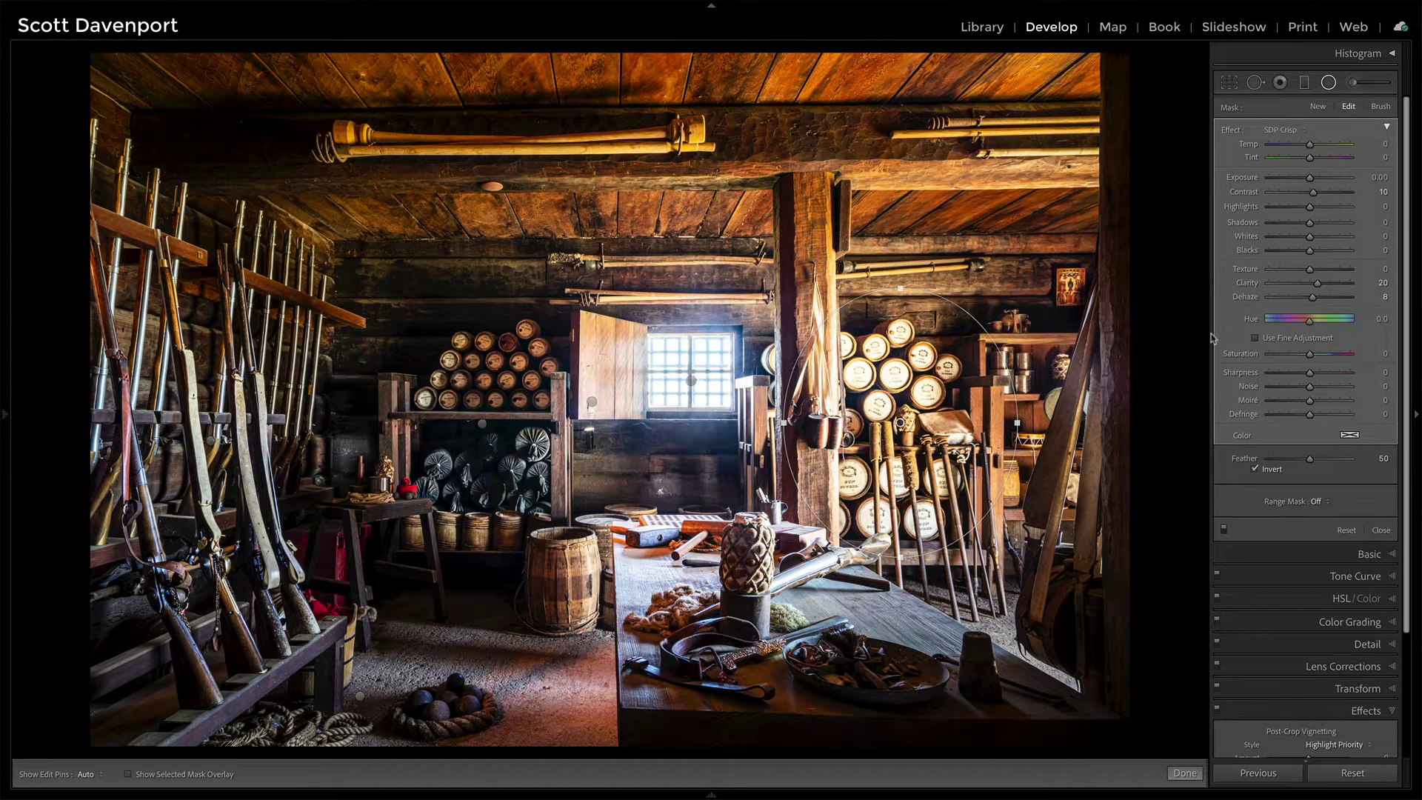
{"action": "double_click", "coordinate": [1172, 87]}
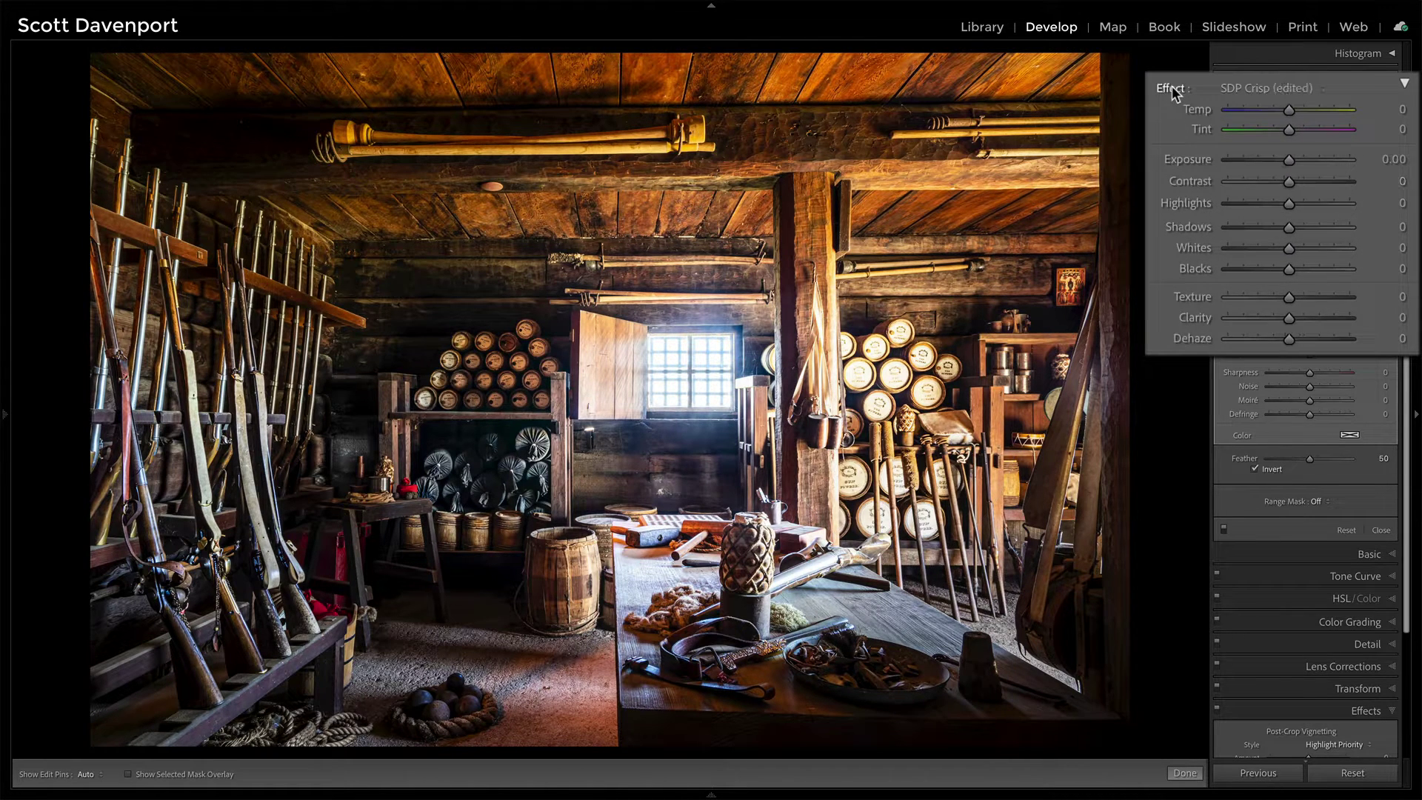
{"action": "key", "text": "ctrl+z"}
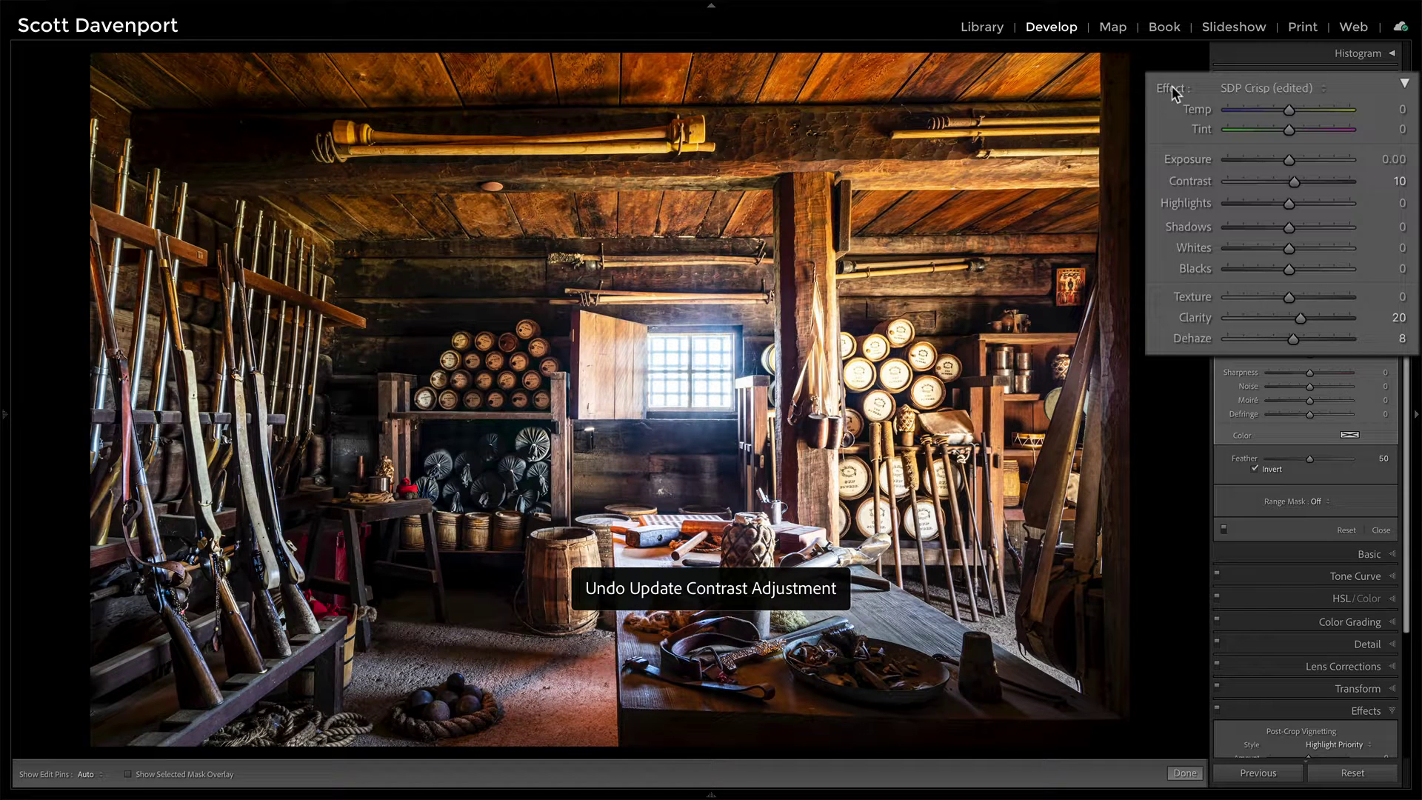
{"action": "double_click", "coordinate": [1172, 87]}
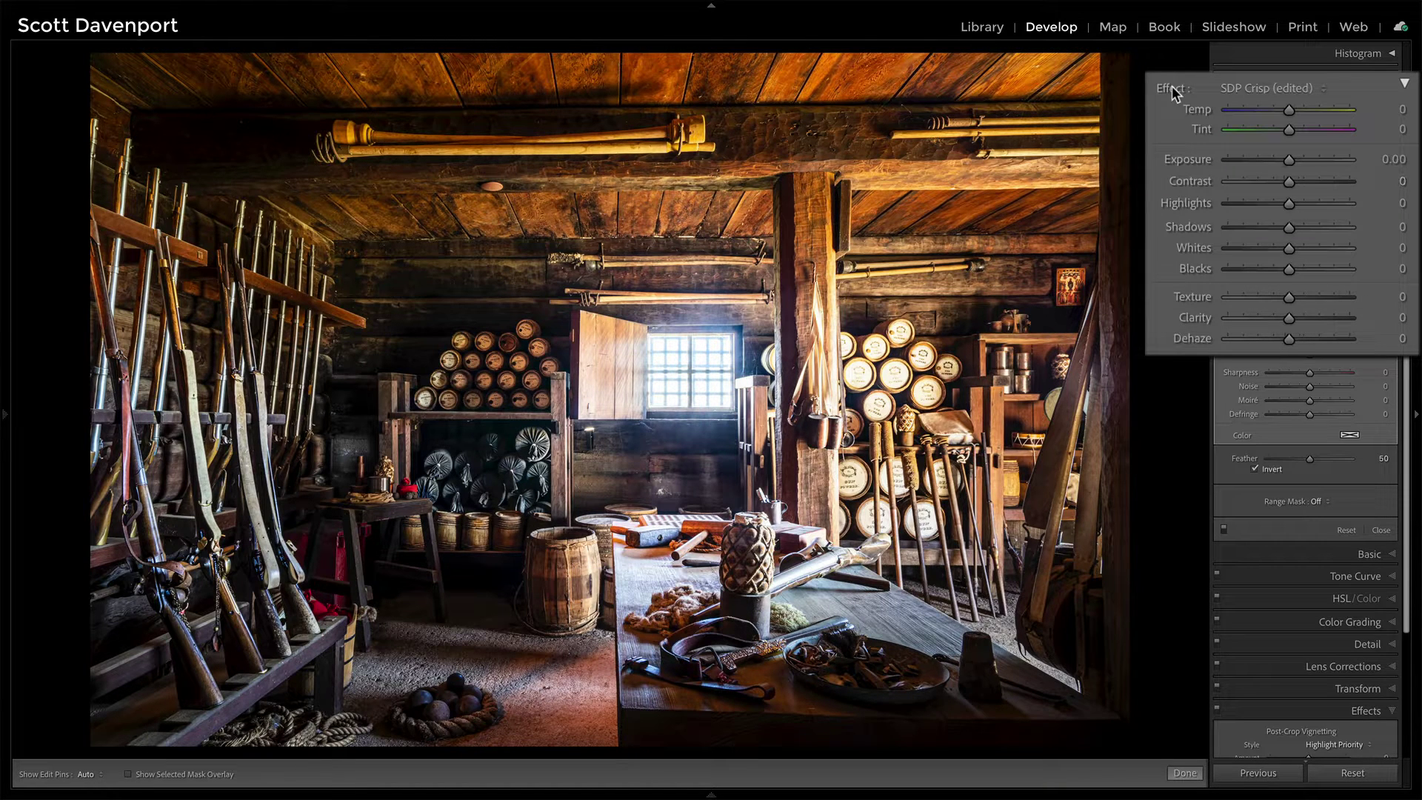
{"action": "key", "text": "ctrl+z"}
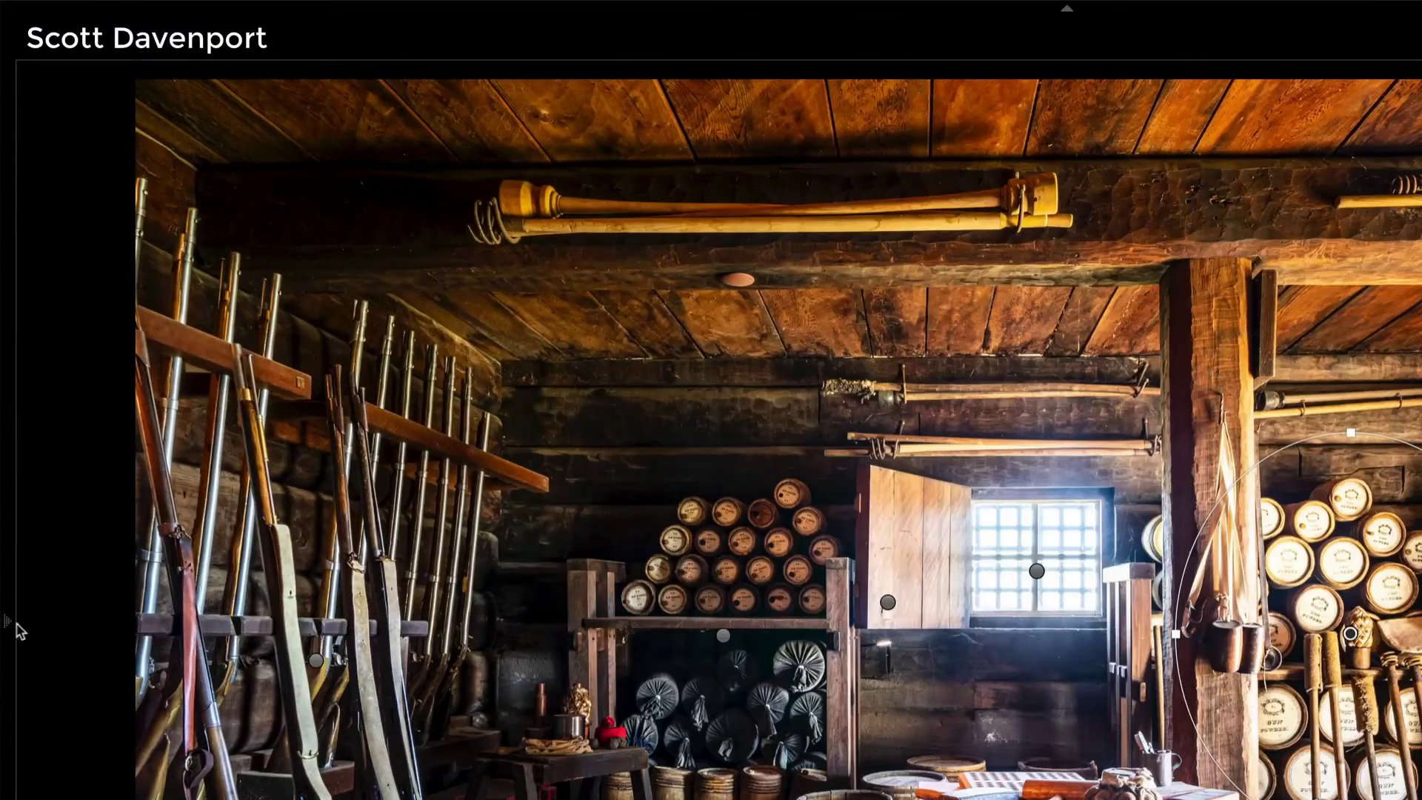
In the History panel, compare the Duplicate Adjustment step, then return to the latest radial filter update.
{"action": "left_click", "coordinate": [20, 631]}
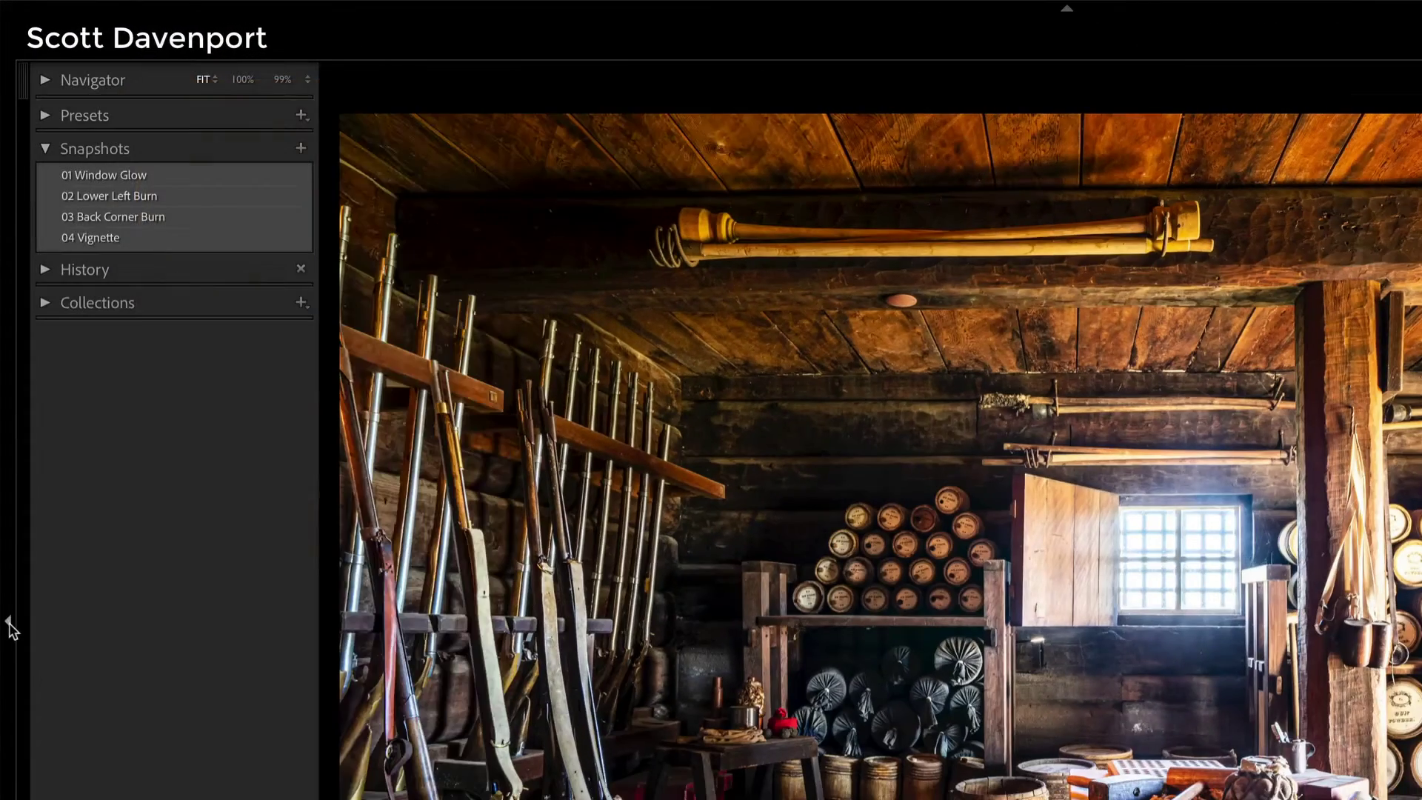
{"action": "left_click", "coordinate": [46, 271]}
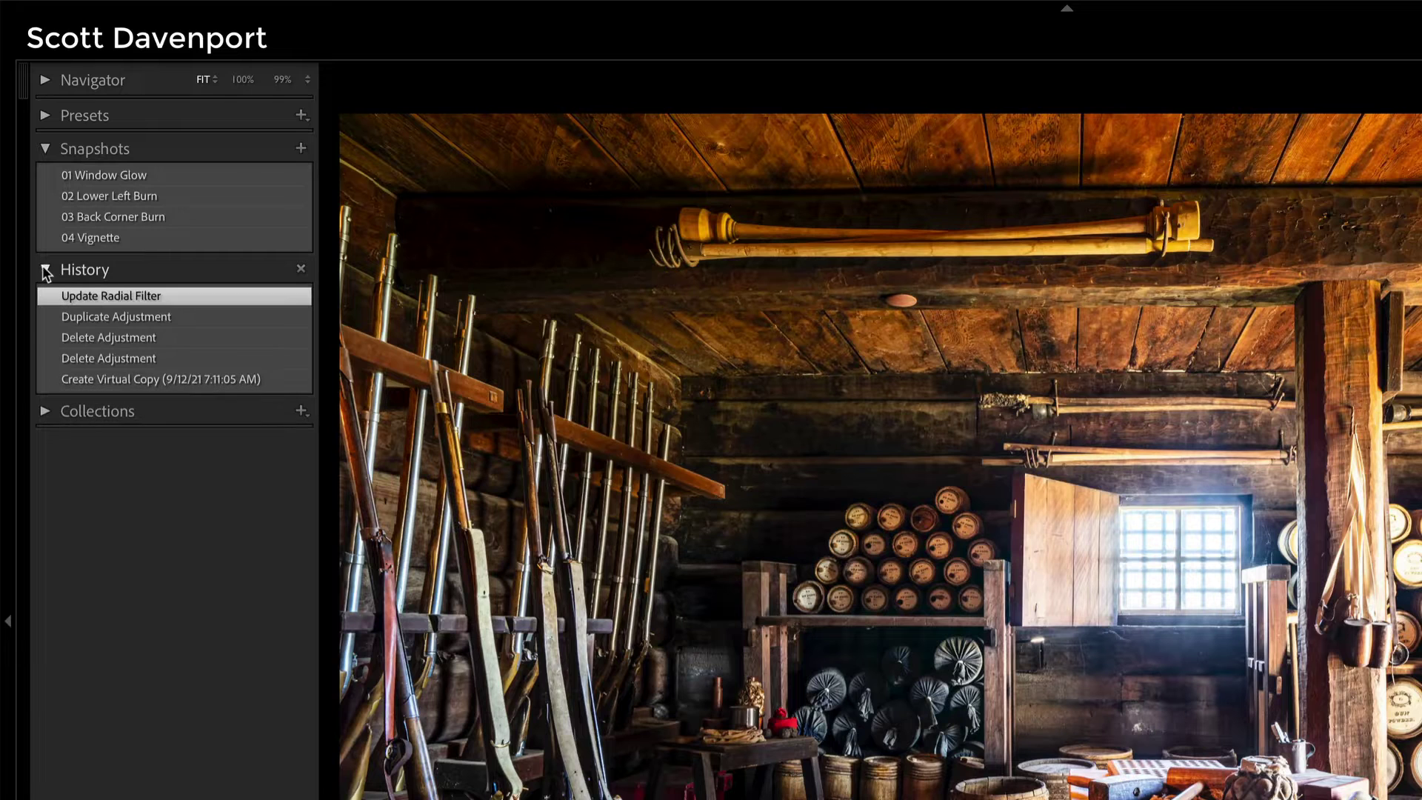
{"action": "left_click", "coordinate": [138, 317]}
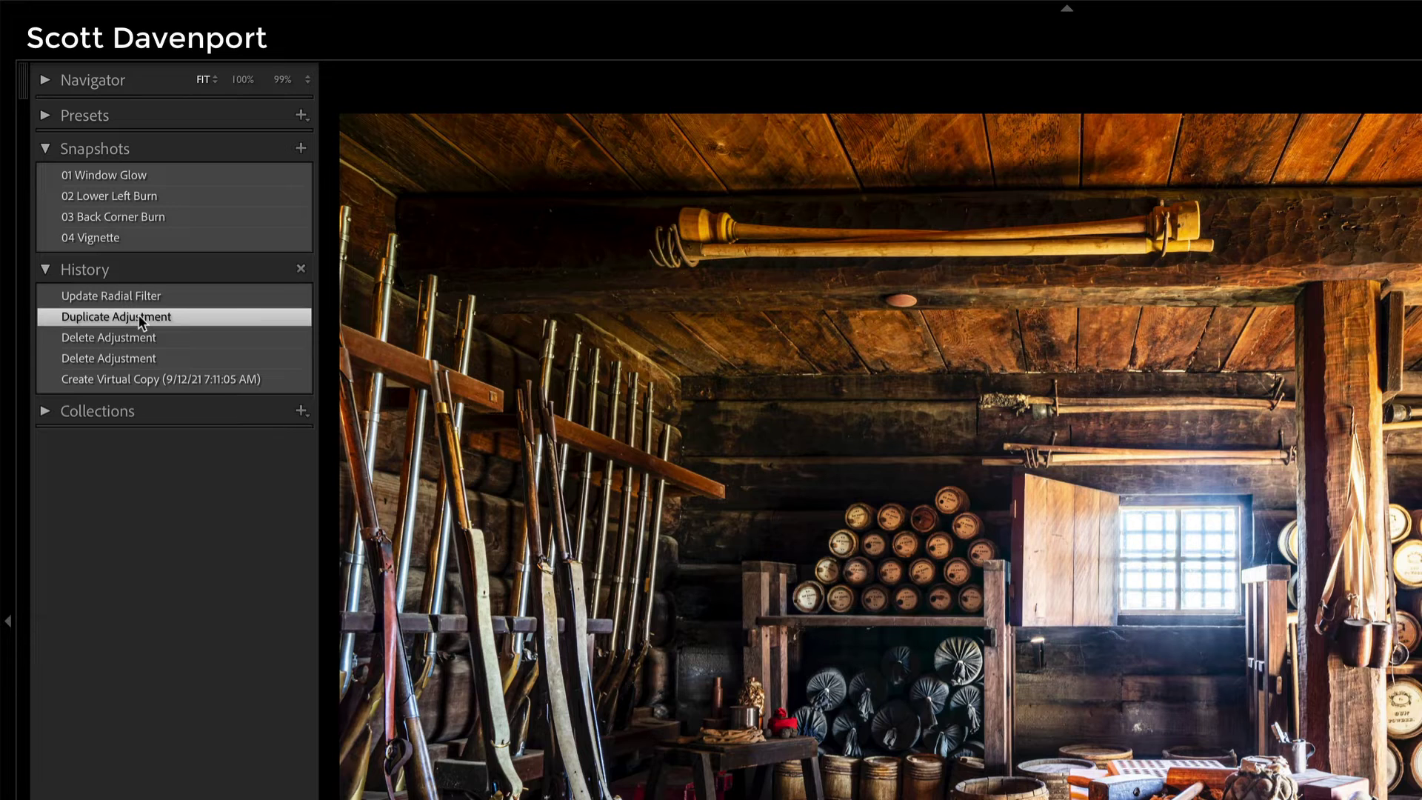
{"action": "mouse_move", "coordinate": [893, 635]}
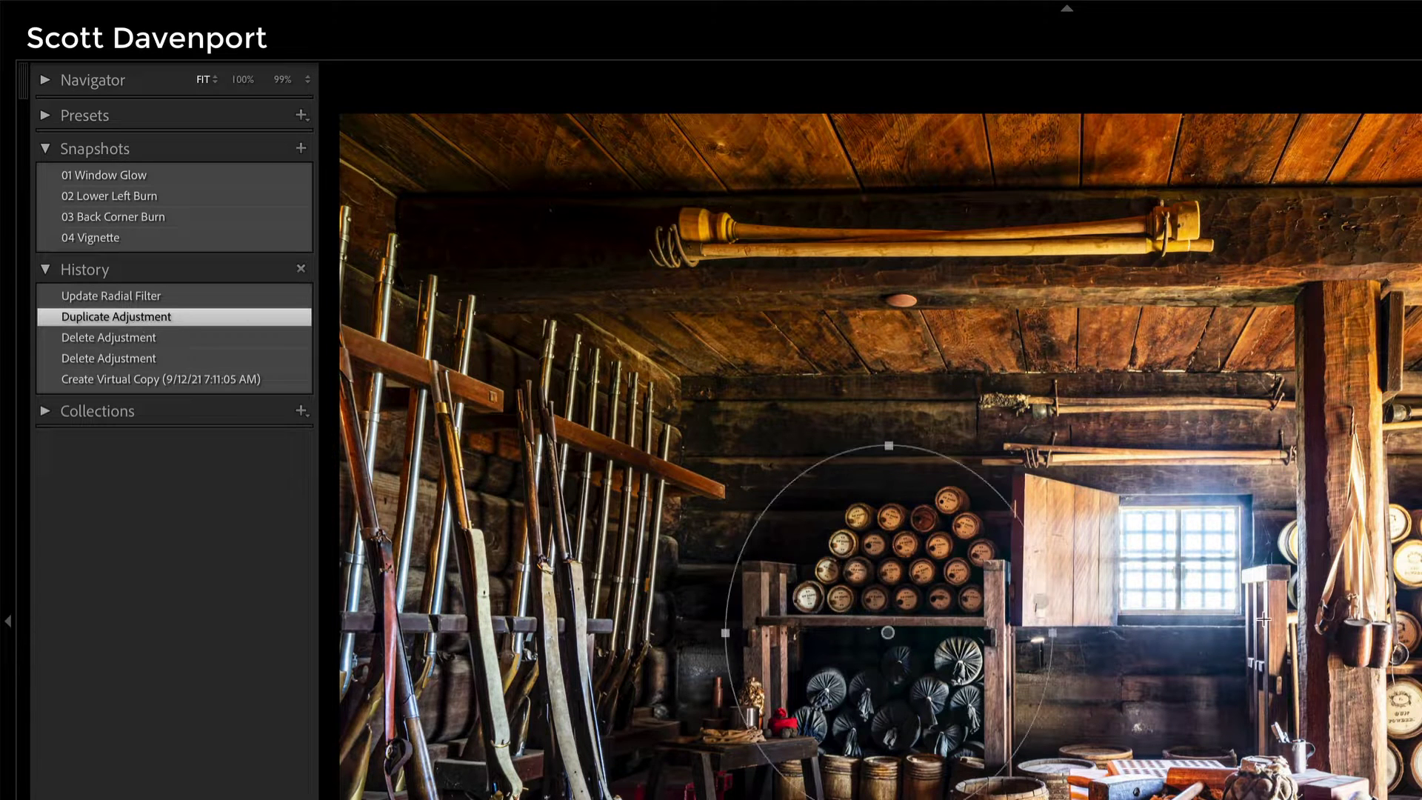
{"action": "left_click_drag", "start_coordinate": [892, 634], "coordinate": [910, 648]}
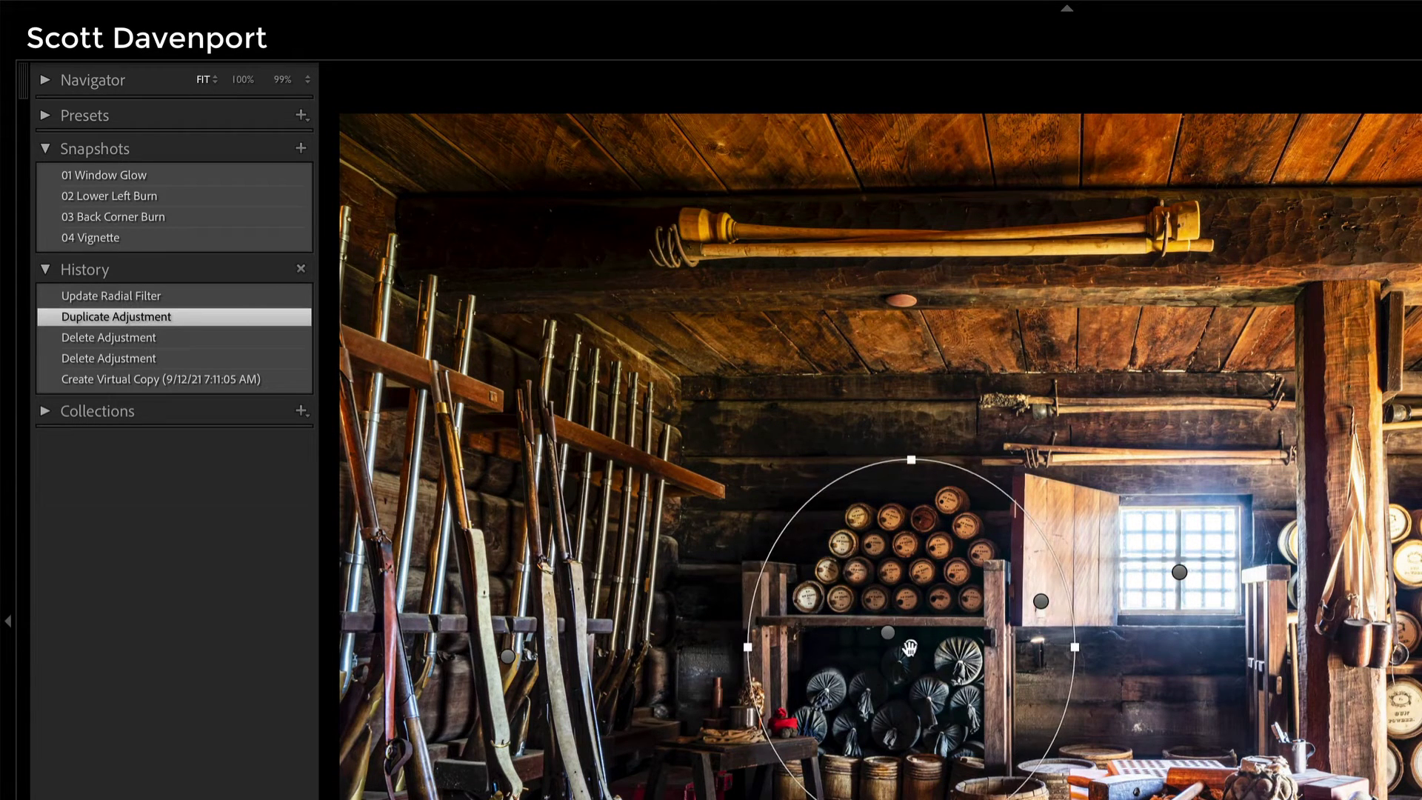
{"action": "left_click", "coordinate": [147, 319]}
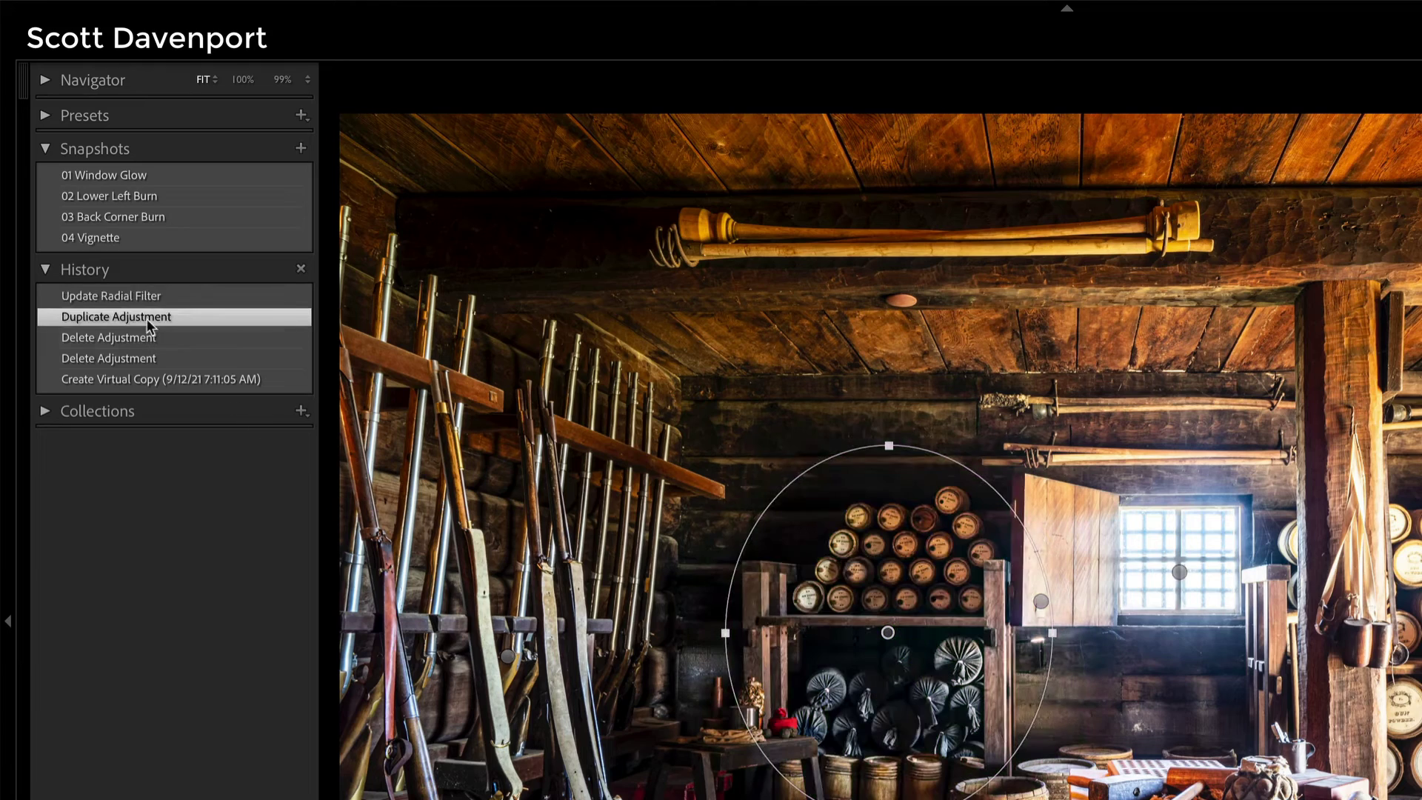
{"action": "left_click", "coordinate": [127, 295]}
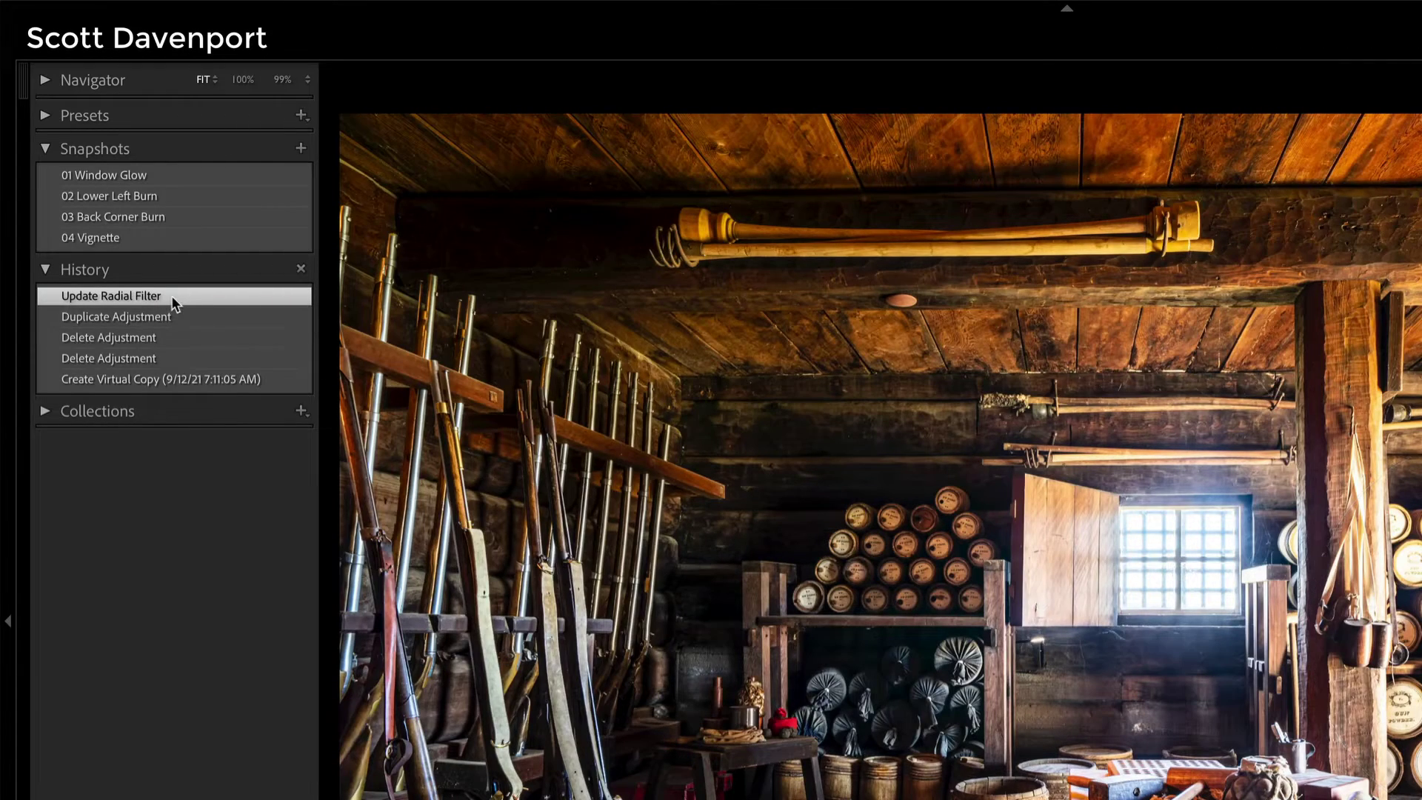
Create a snapshot named 'Right Hand Barrels' from the top history step.
{"action": "right_click", "coordinate": [171, 295]}
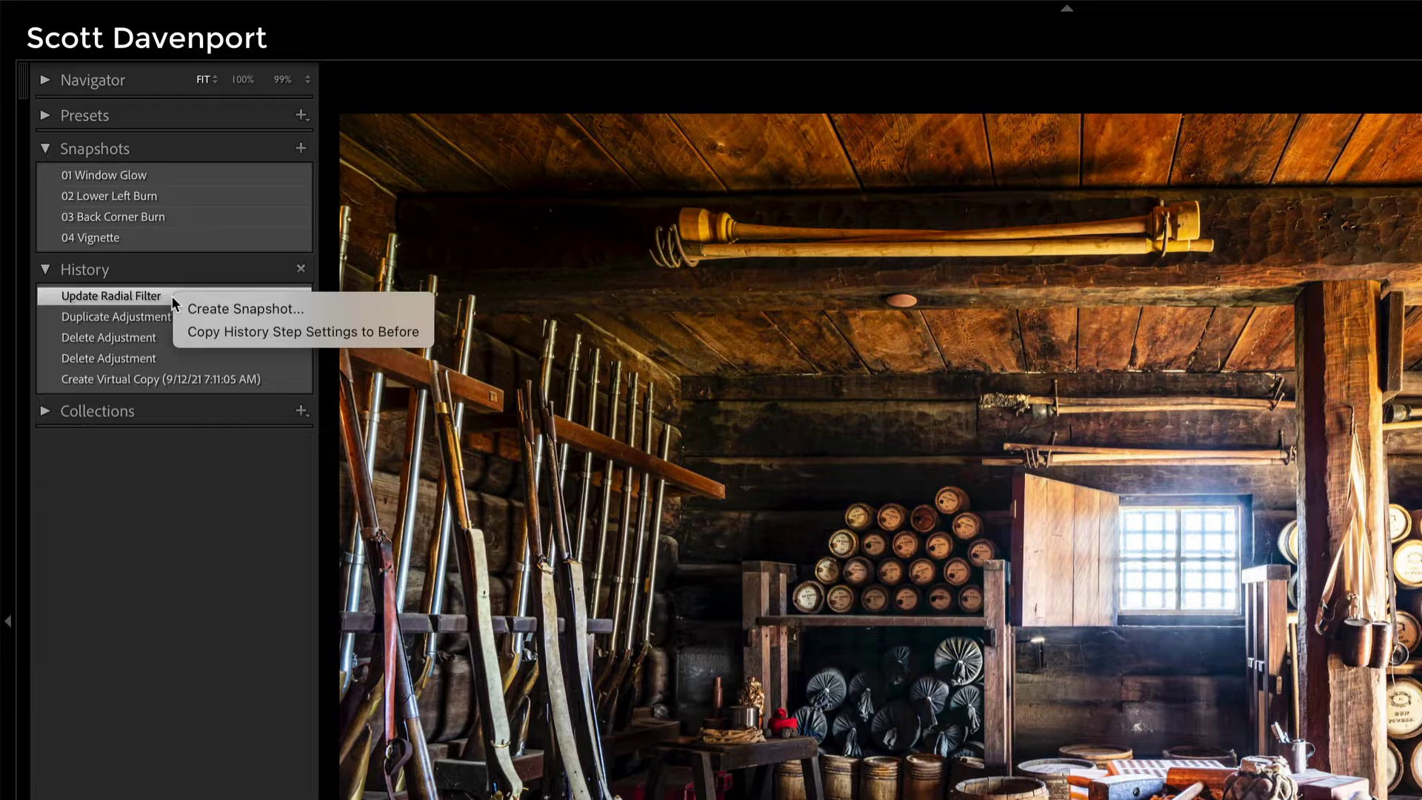
{"action": "left_click", "coordinate": [209, 309]}
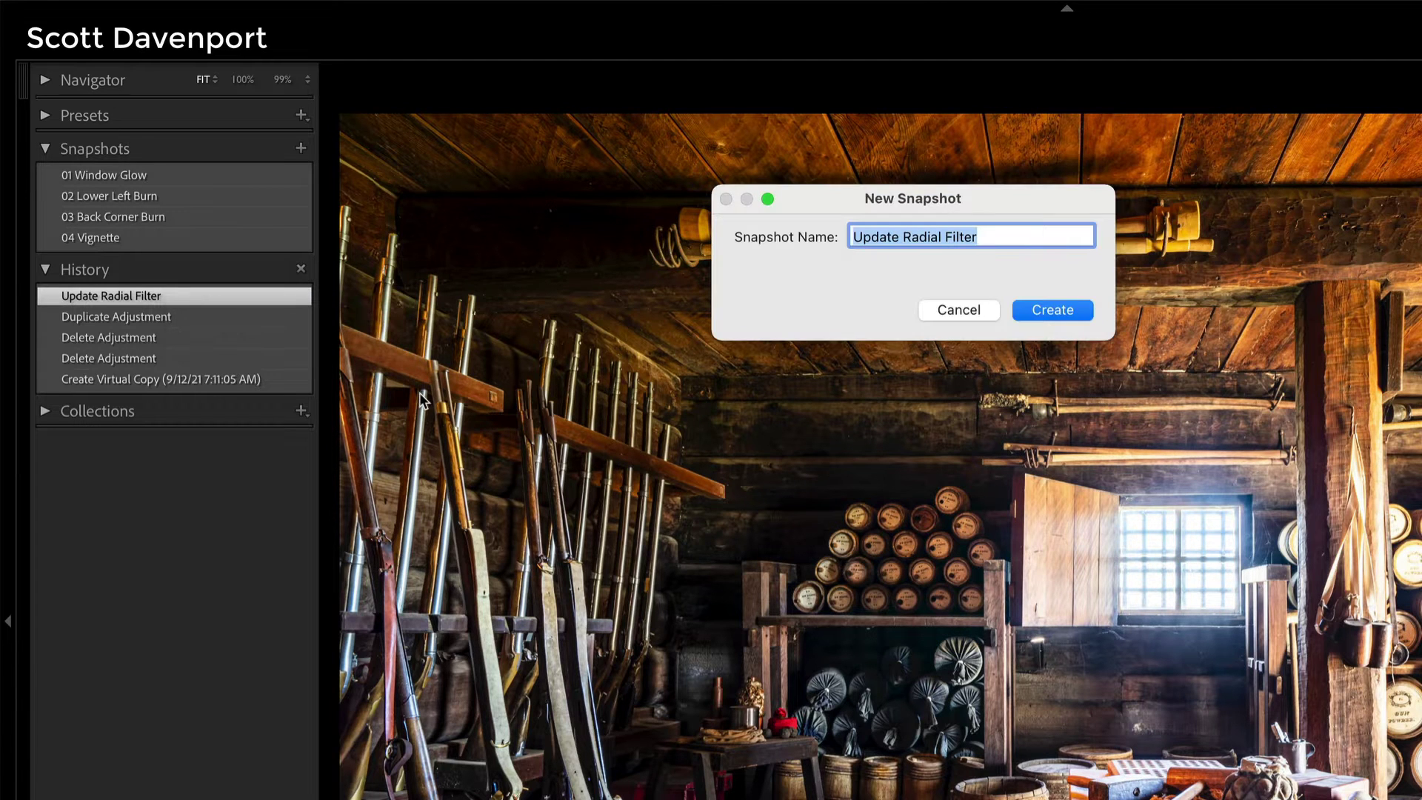
{"action": "type", "text": "Right Hand B"}
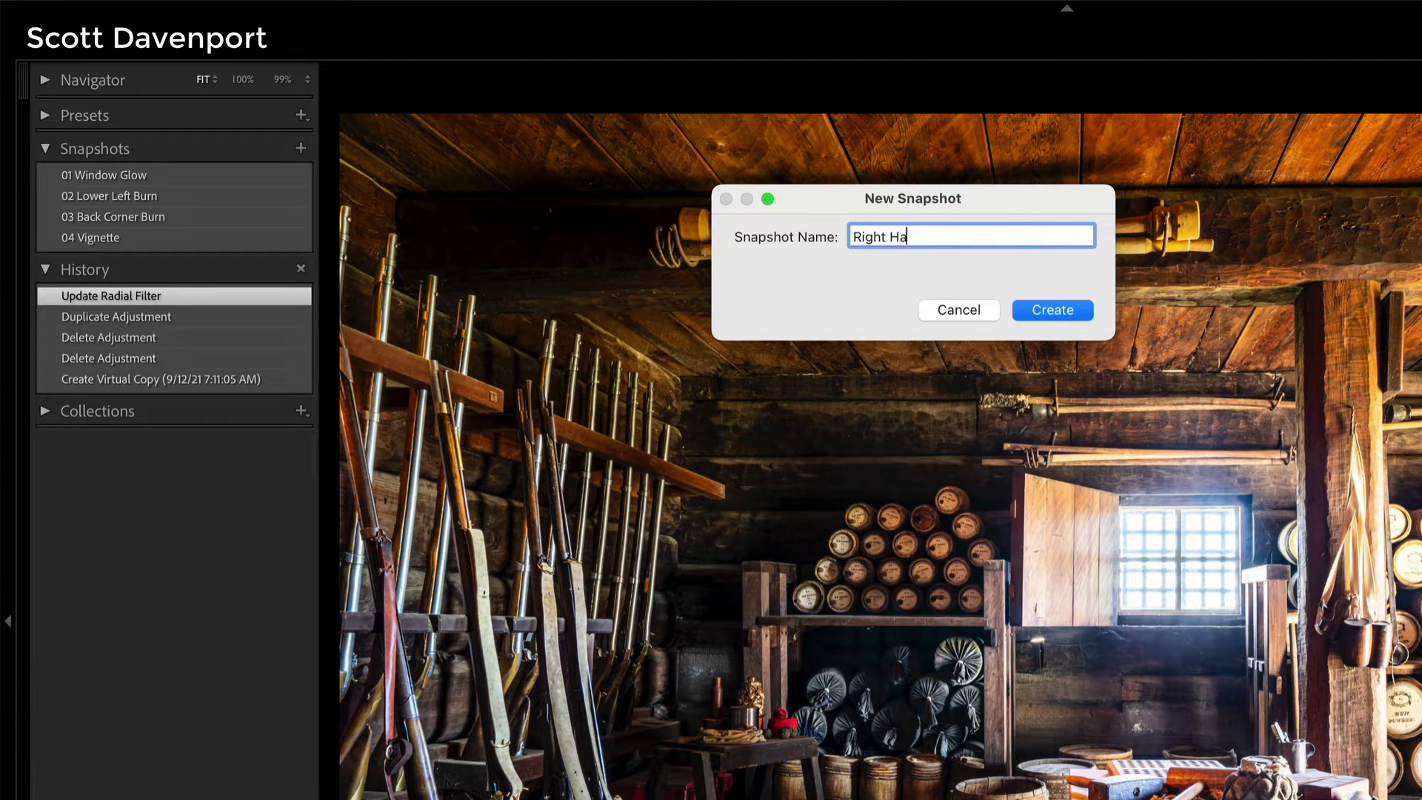
{"action": "type", "text": "arrels"}
{"action": "key", "text": "Return"}
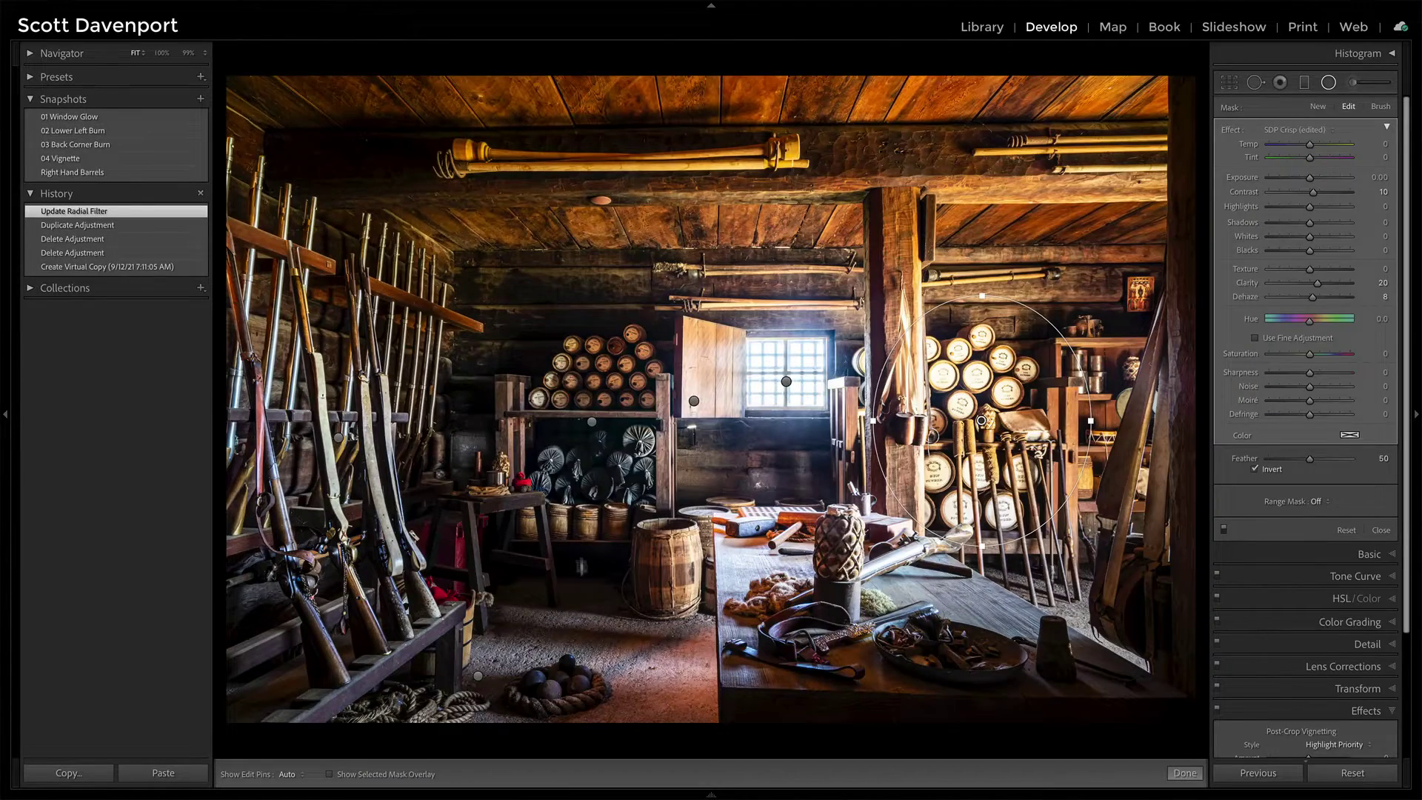
Duplicate the lower-left floor burn filter and move the copy up into the back room.
{"action": "left_click", "coordinate": [477, 674]}
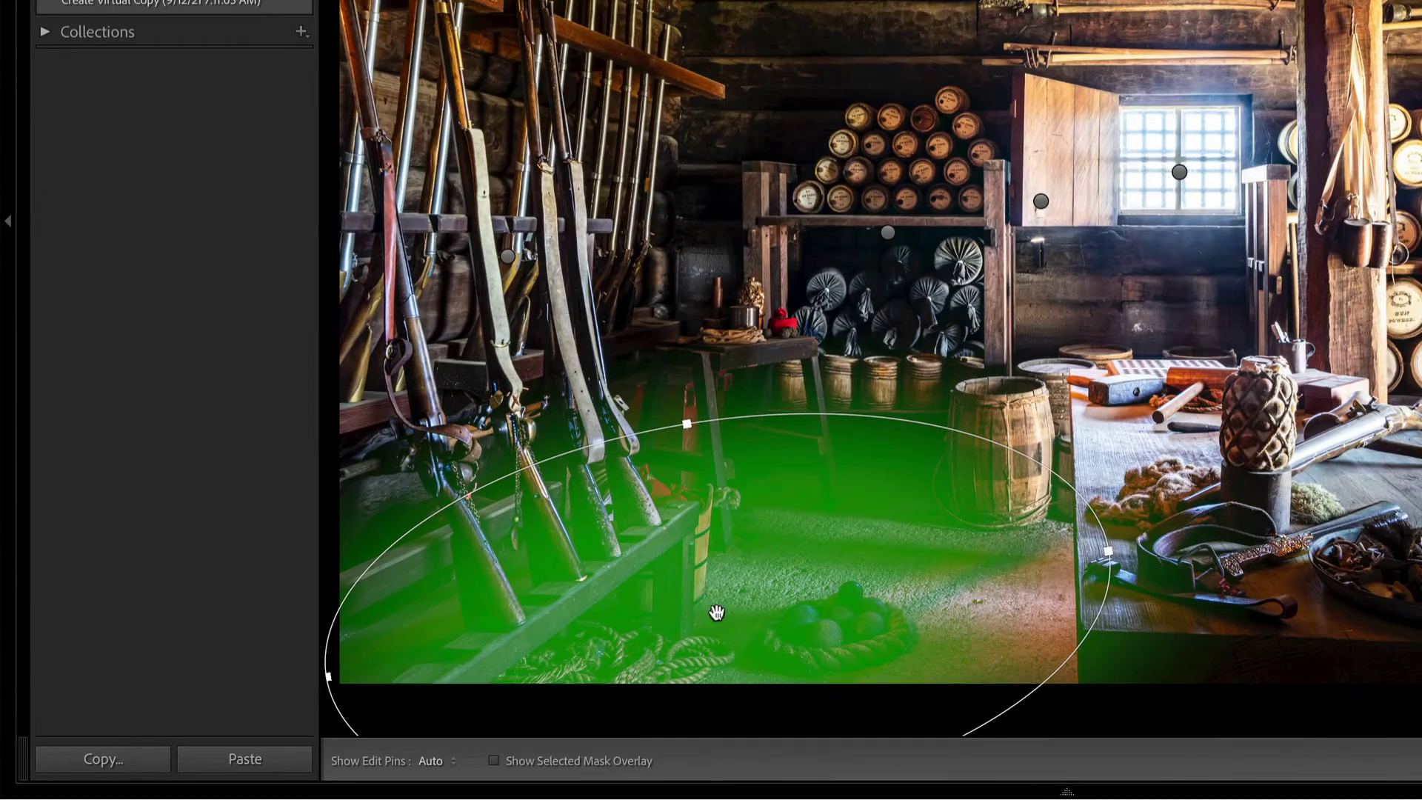
{"action": "right_click", "coordinate": [477, 675]}
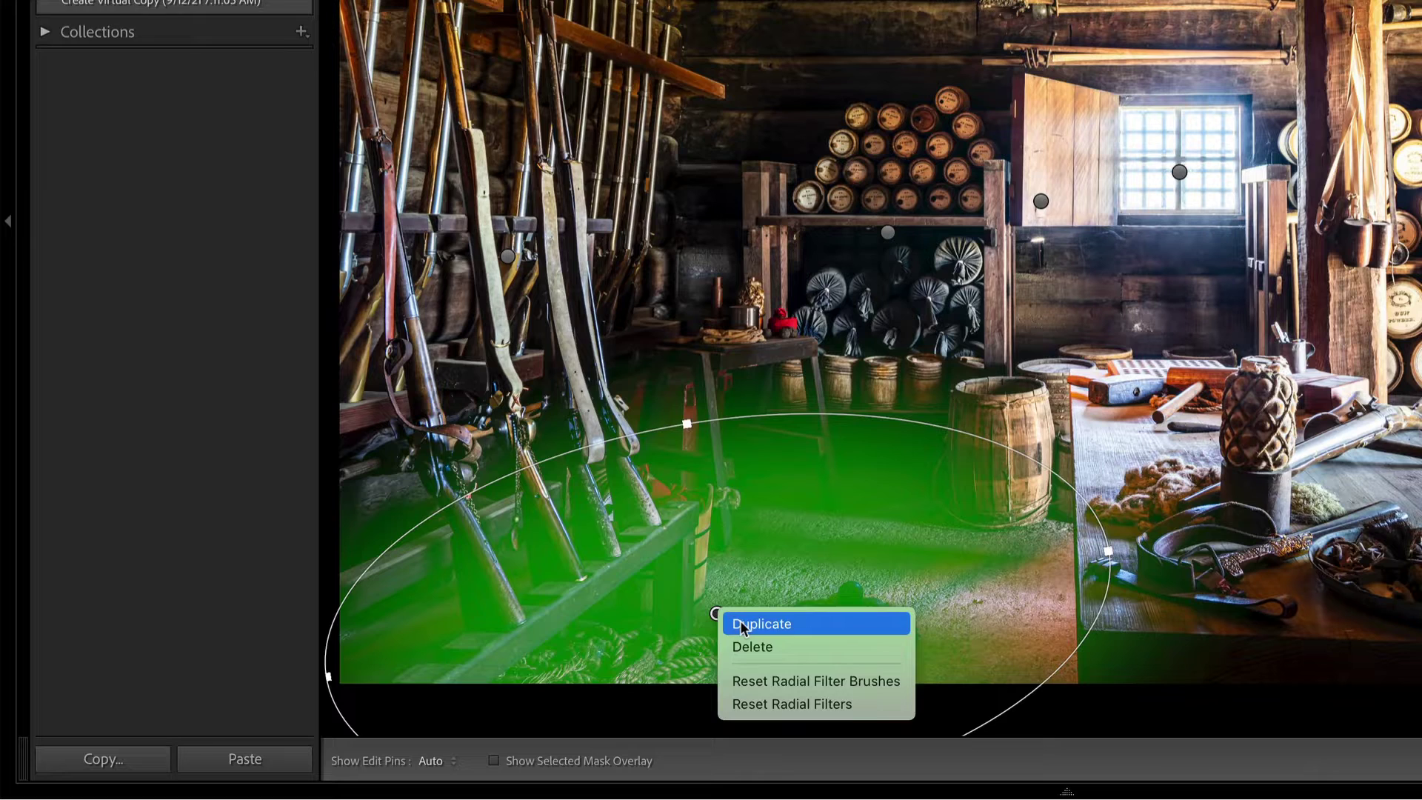
{"action": "left_click", "coordinate": [736, 624]}
{"action": "left_click_drag", "start_coordinate": [716, 614], "coordinate": [709, 182]}
Rotate the burn ellipse upright and shrink it into a narrow oval over the back-left corner.
{"action": "left_click_drag", "start_coordinate": [739, 370], "coordinate": [722, 267]}
{"action": "left_click_drag", "start_coordinate": [811, 172], "coordinate": [624, 168]}
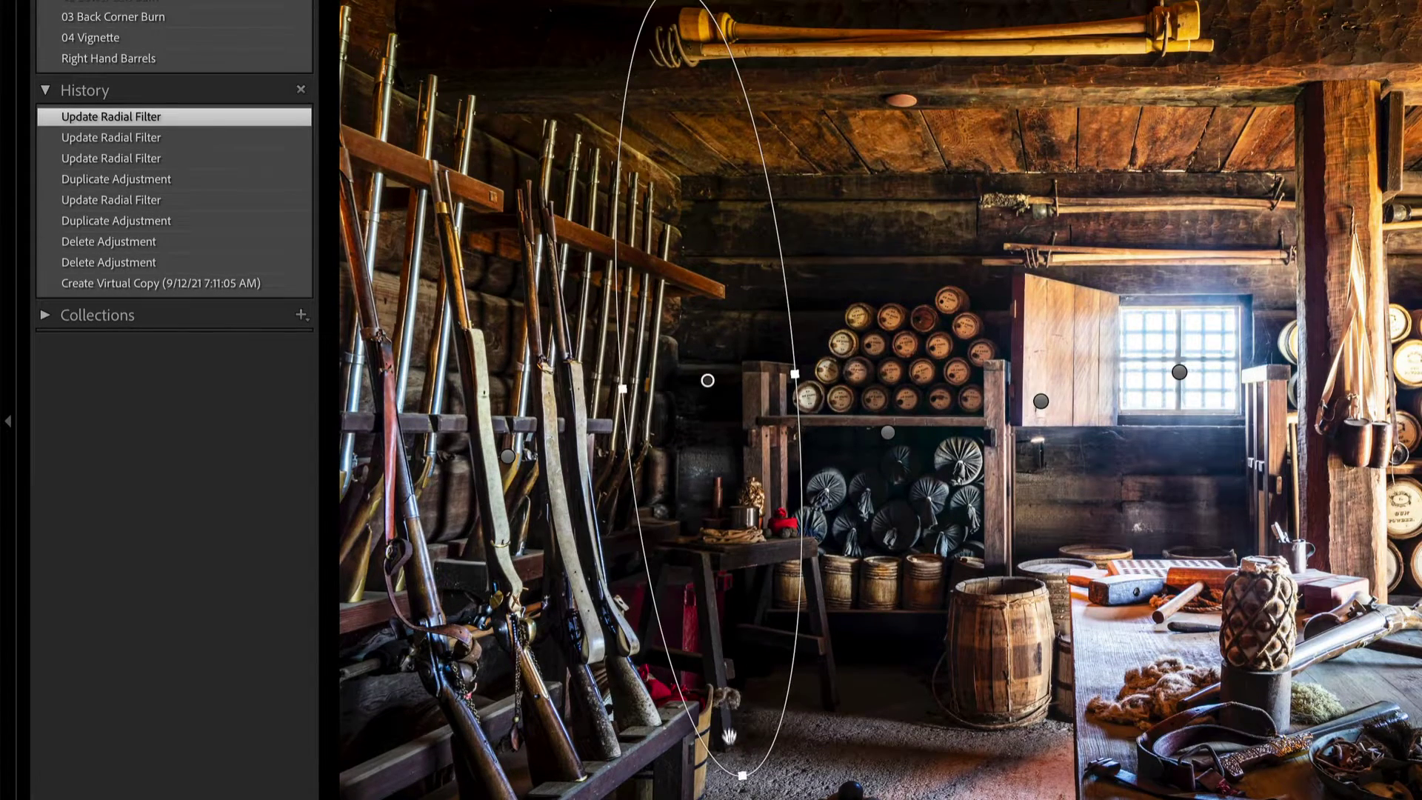
{"action": "left_click_drag", "start_coordinate": [737, 774], "coordinate": [736, 622]}
{"action": "left_click_drag", "start_coordinate": [709, 381], "coordinate": [702, 393]}
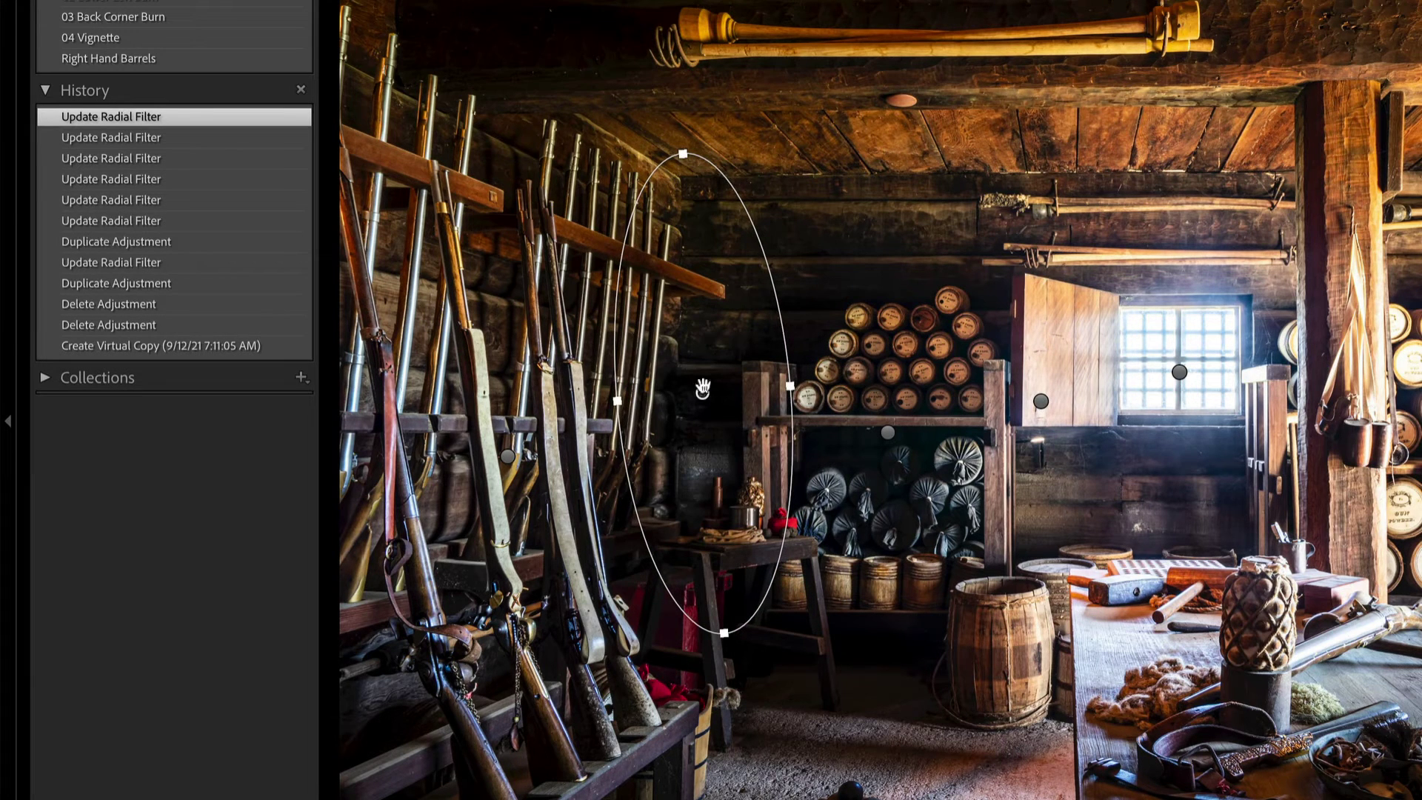
{"action": "left_click_drag", "start_coordinate": [790, 386], "coordinate": [763, 388]}
{"action": "left_click_drag", "start_coordinate": [722, 624], "coordinate": [720, 590]}
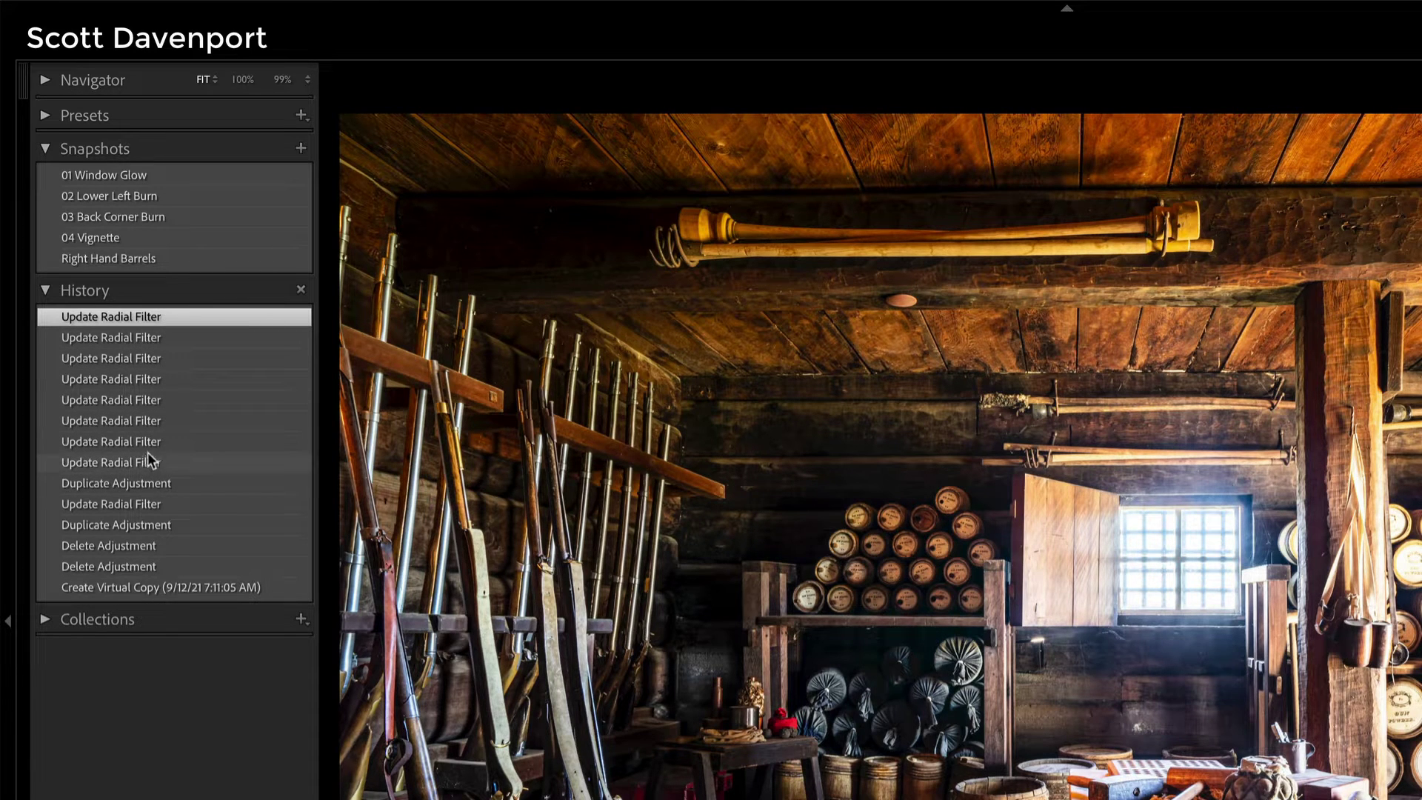
Create a snapshot named 'Back Corner' from the latest history step.
{"action": "right_click", "coordinate": [158, 317]}
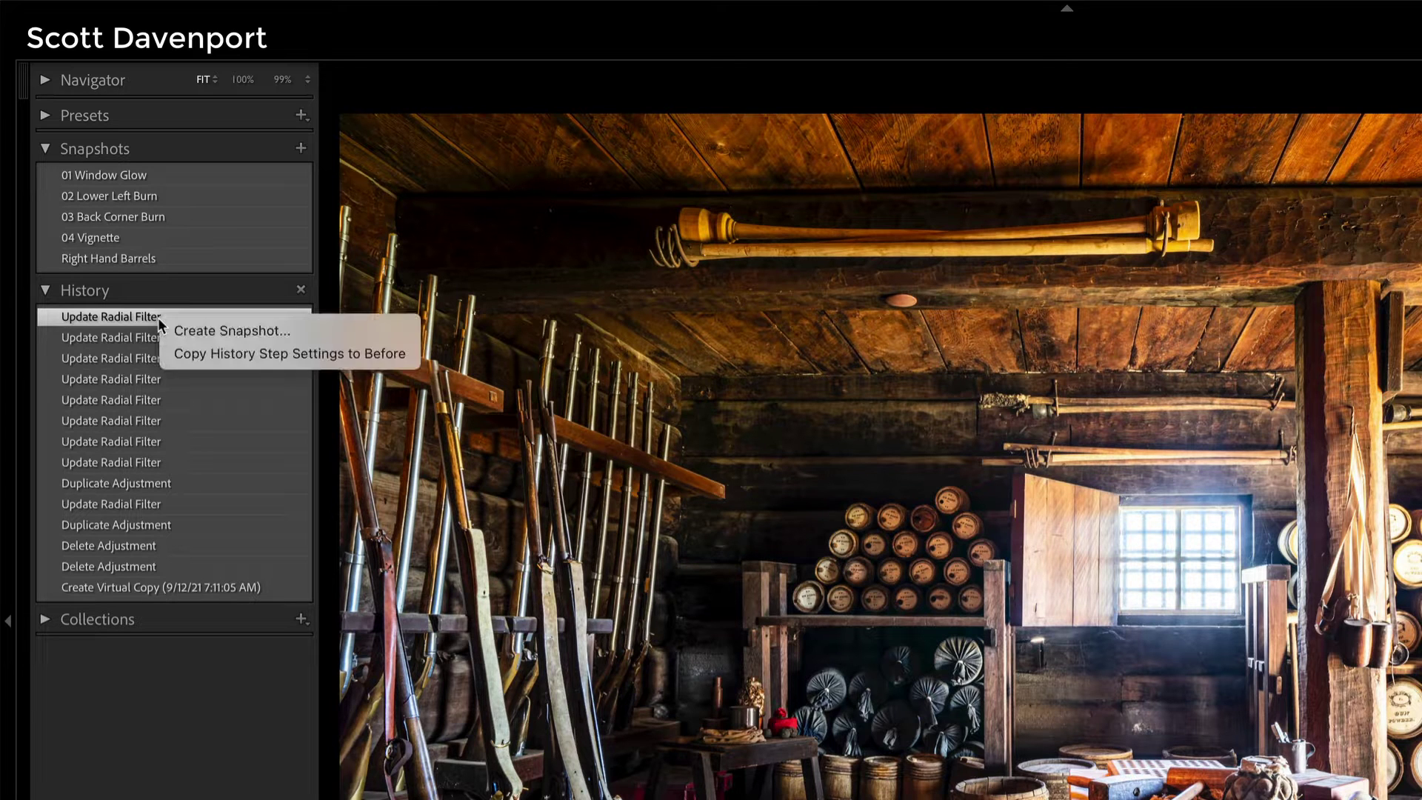
{"action": "left_click", "coordinate": [187, 326]}
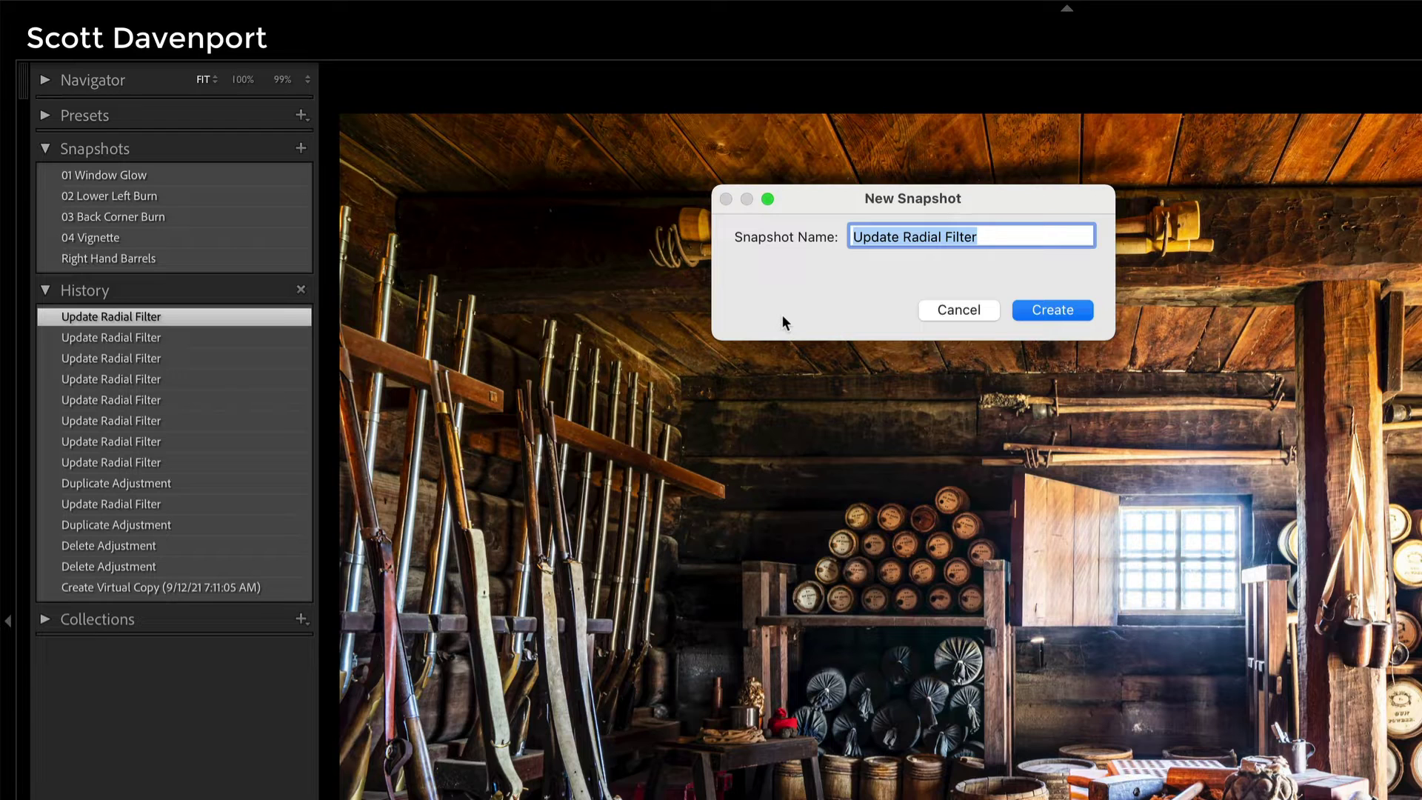
{"action": "type", "text": "Back Corner"}
{"action": "key", "text": "Return"}
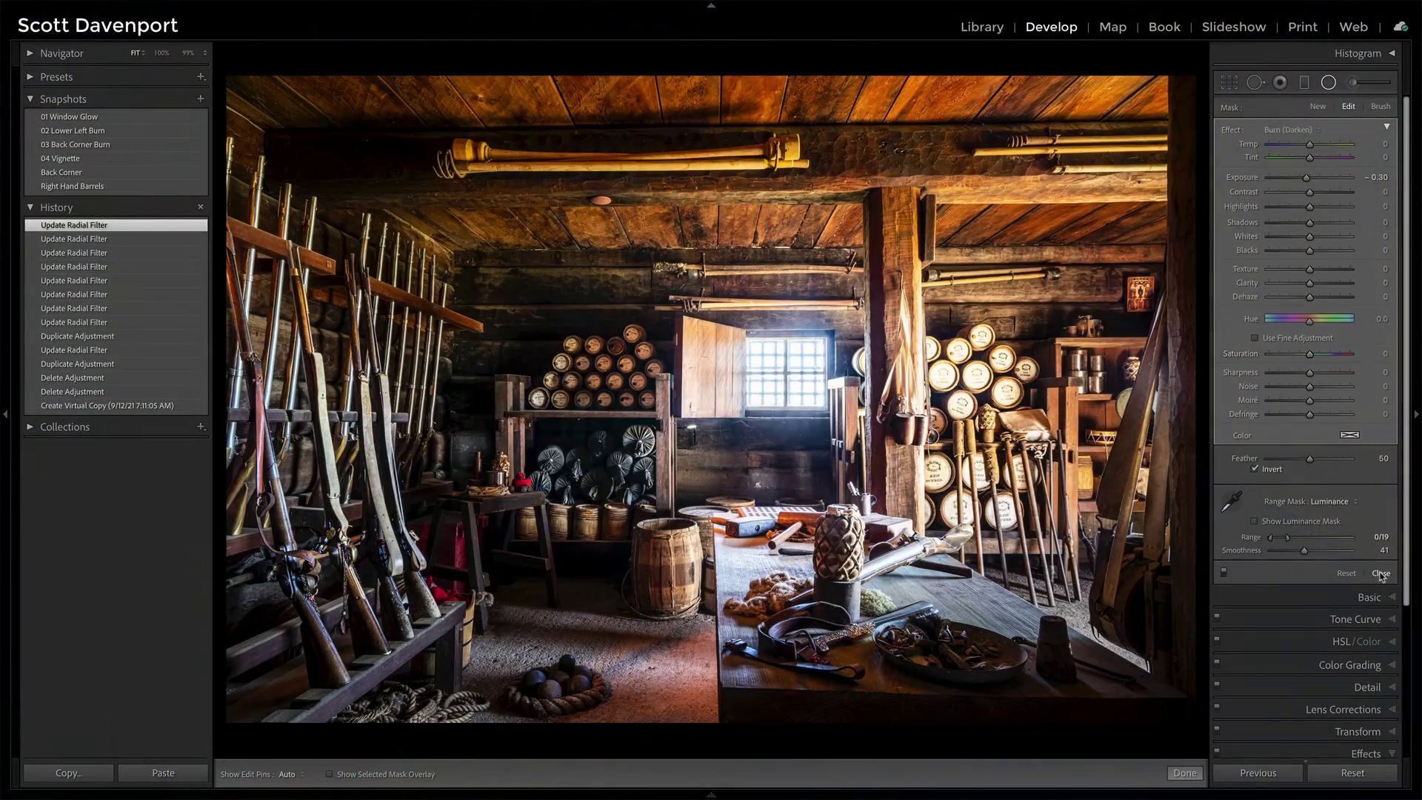
Close the mask, save the Create Virtual Copy state as 'Base Adjustments' snapshot, and apply it.
{"action": "left_click", "coordinate": [1380, 574]}
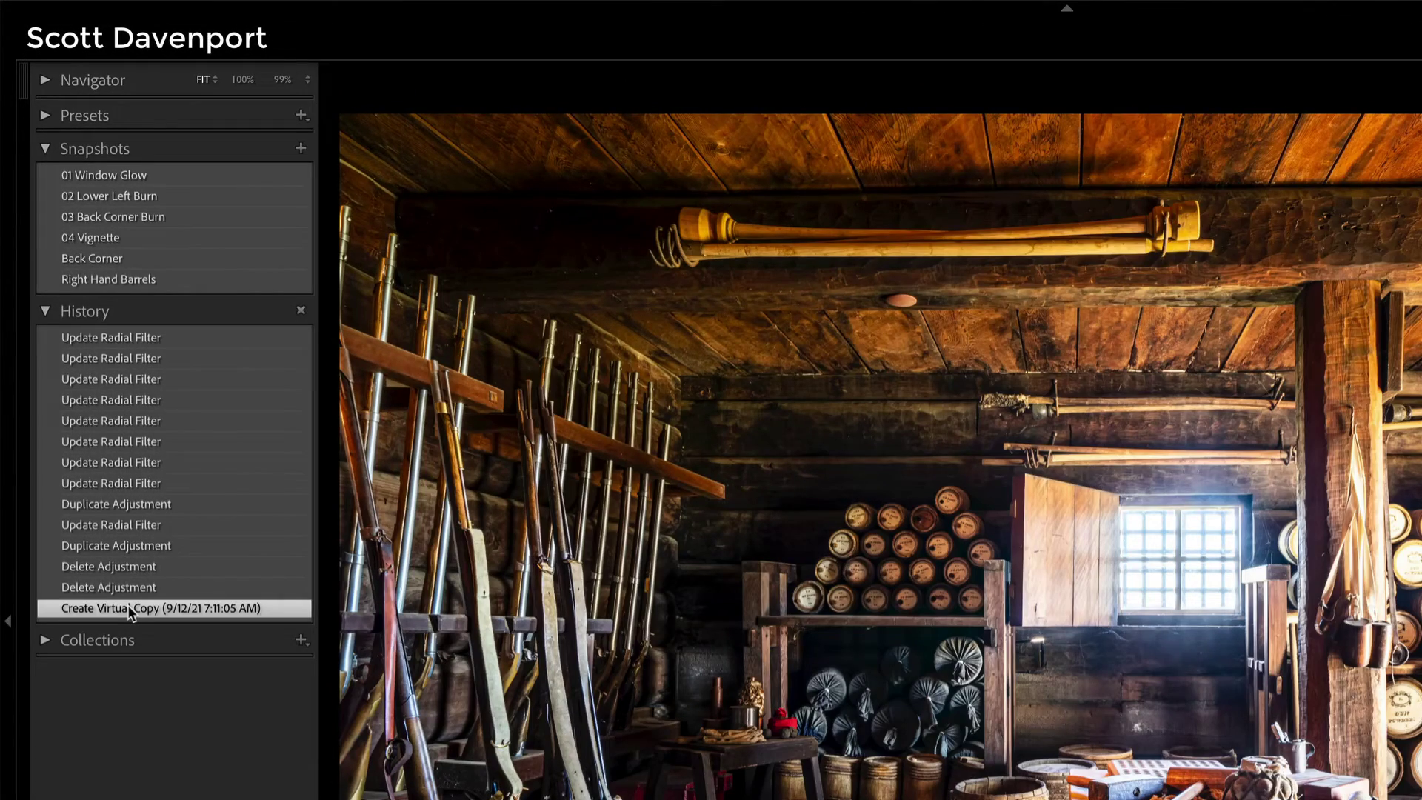
{"action": "right_click", "coordinate": [128, 604]}
{"action": "left_click", "coordinate": [189, 616]}
{"action": "type", "text": "Base Adjustments"}
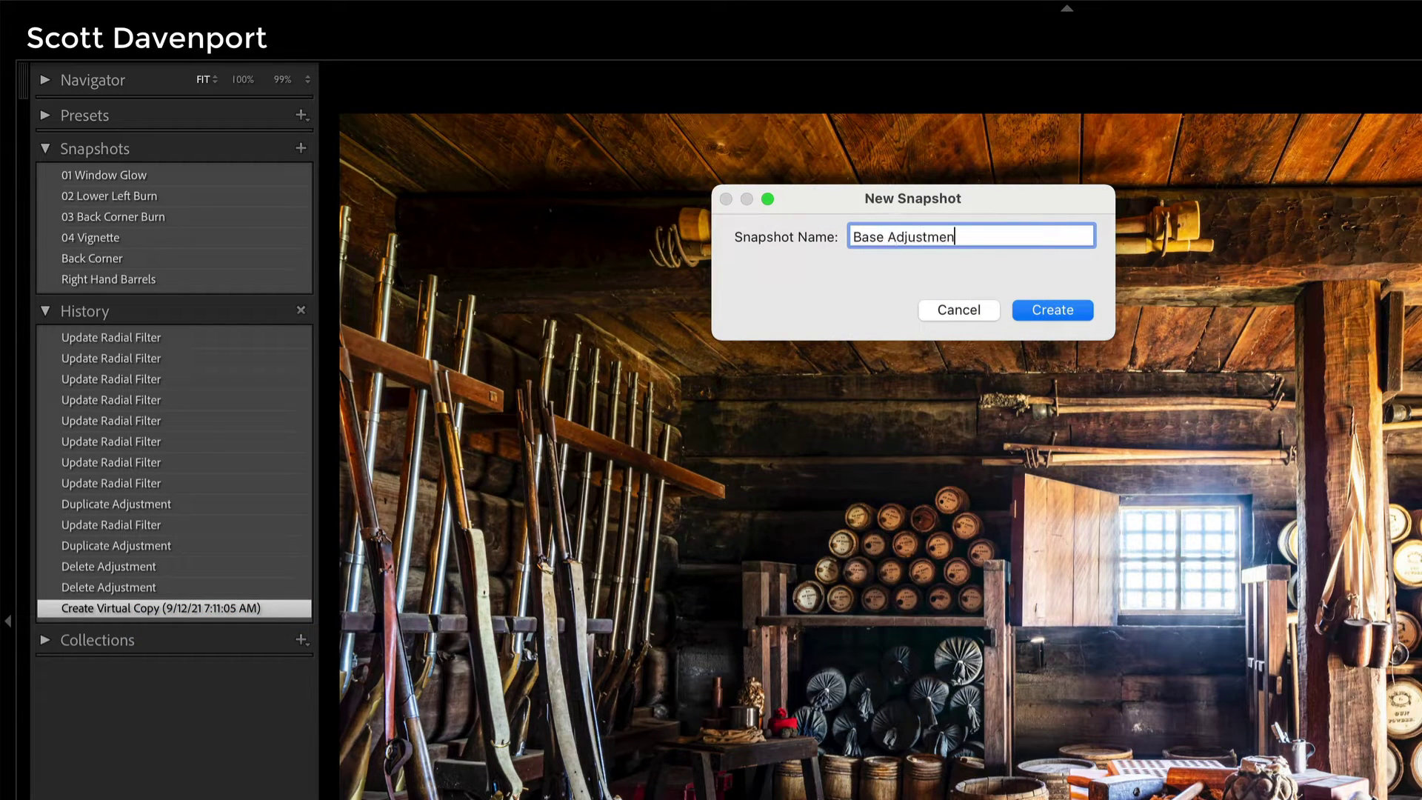
{"action": "key", "text": "Return"}
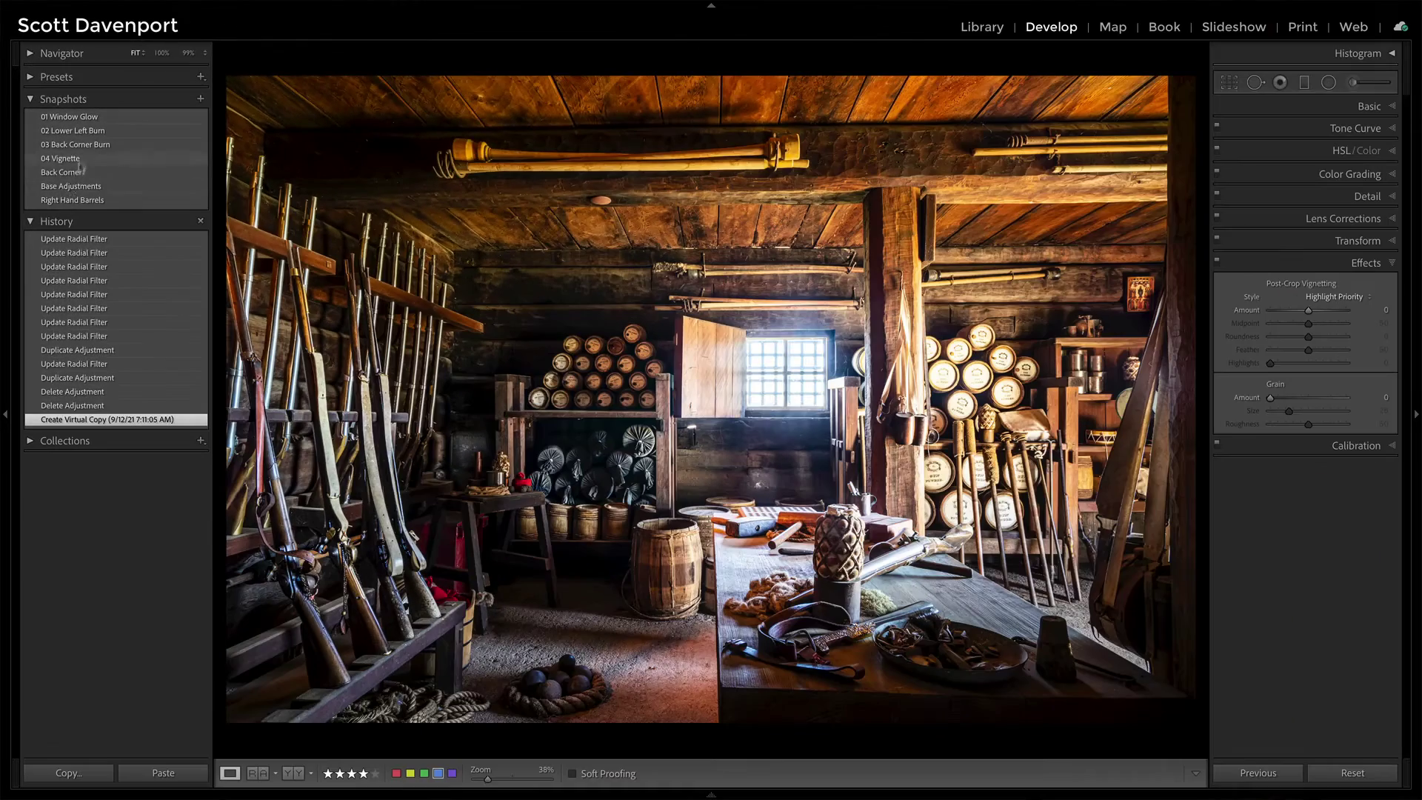
{"action": "left_click", "coordinate": [71, 187]}
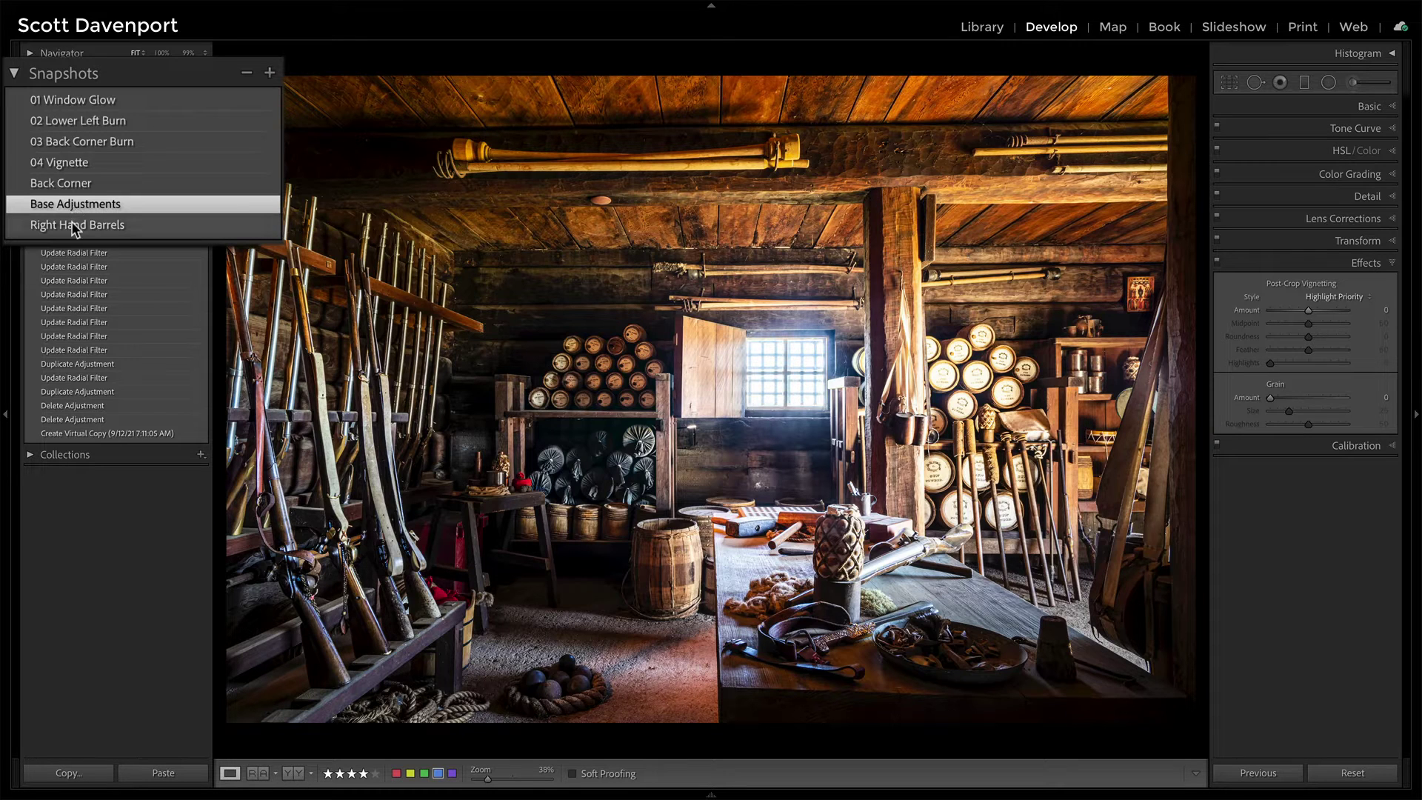
Switch between the Right Hand Barrels, Back Corner and Base Adjustments snapshots, ending on Back Corner.
{"action": "left_click", "coordinate": [71, 225]}
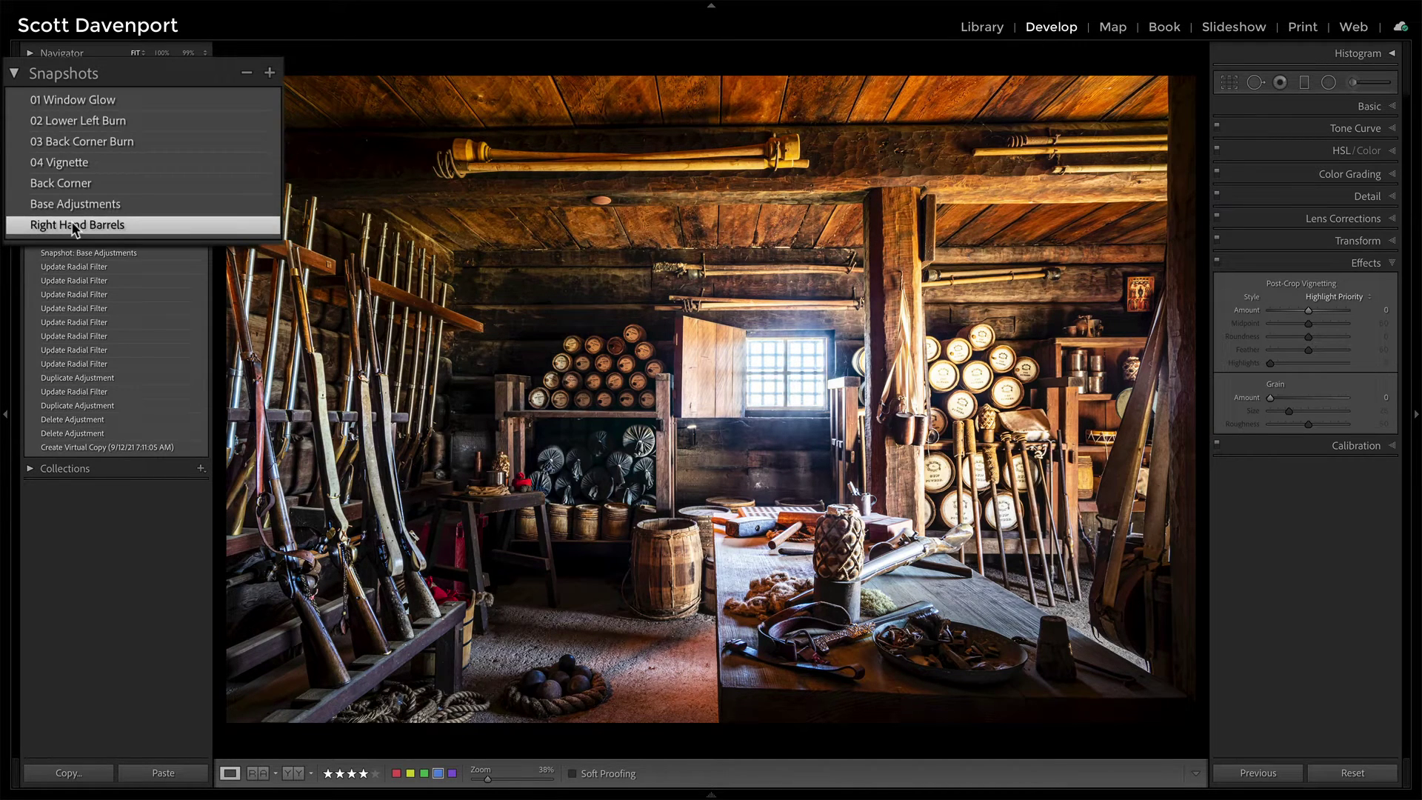
{"action": "left_click", "coordinate": [68, 182]}
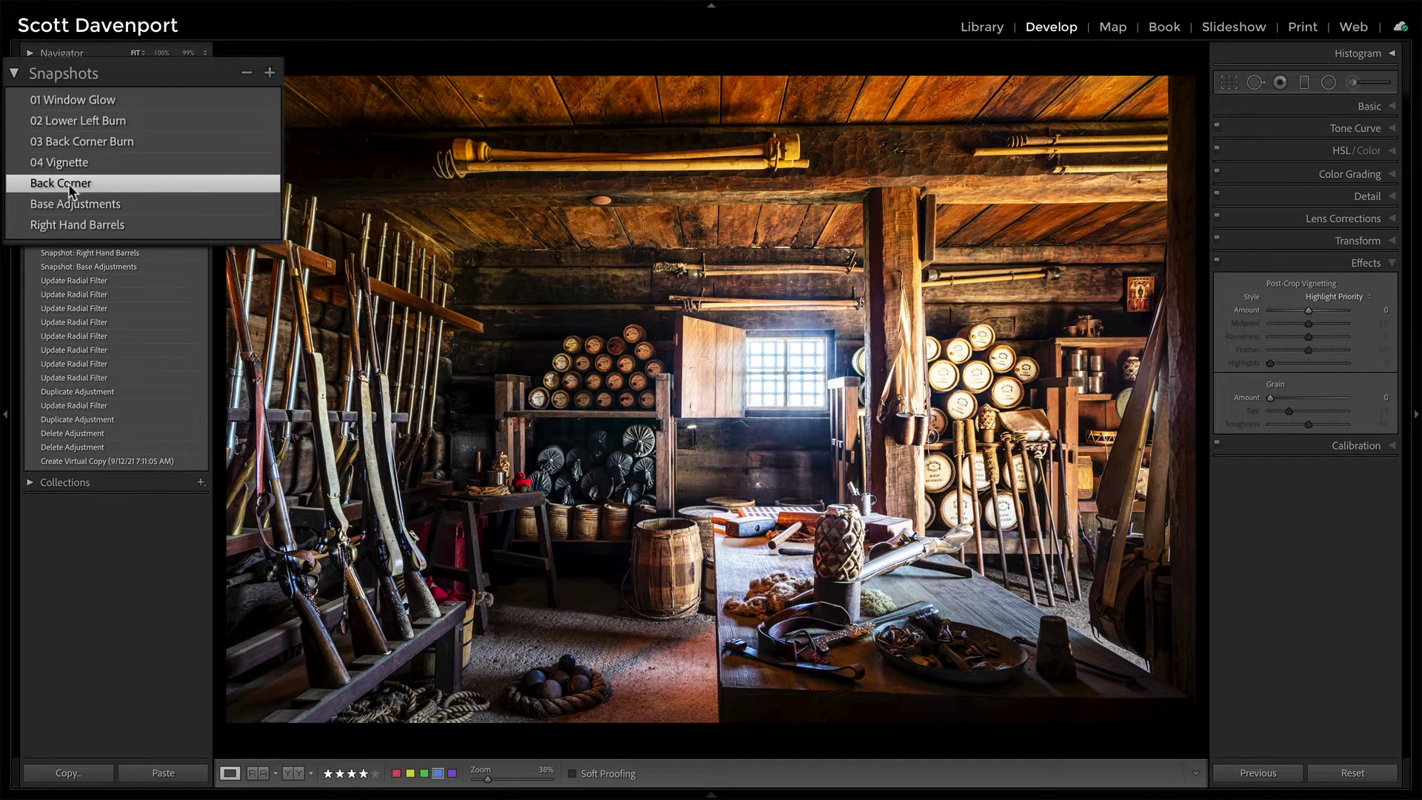
{"action": "left_click", "coordinate": [69, 207]}
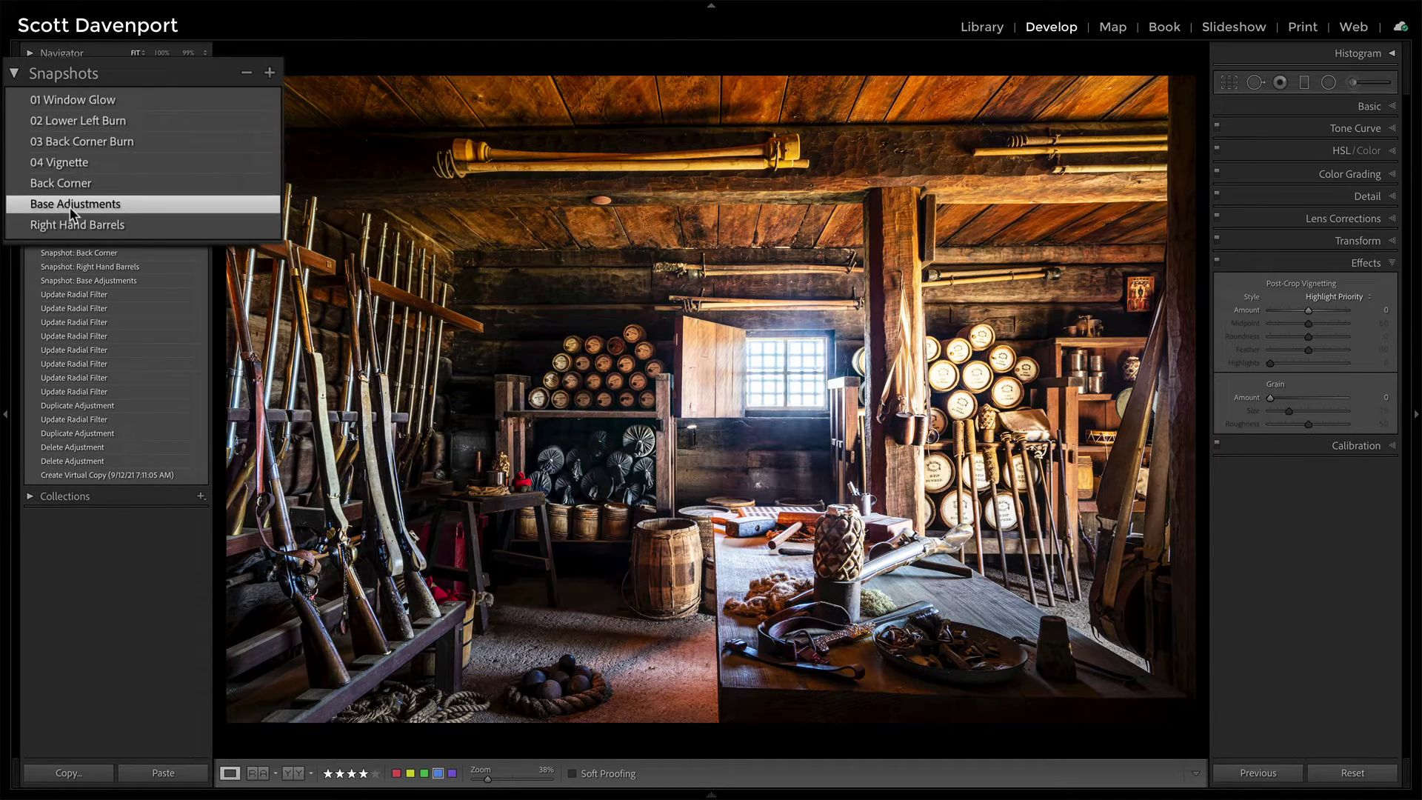
{"action": "left_click", "coordinate": [68, 182]}
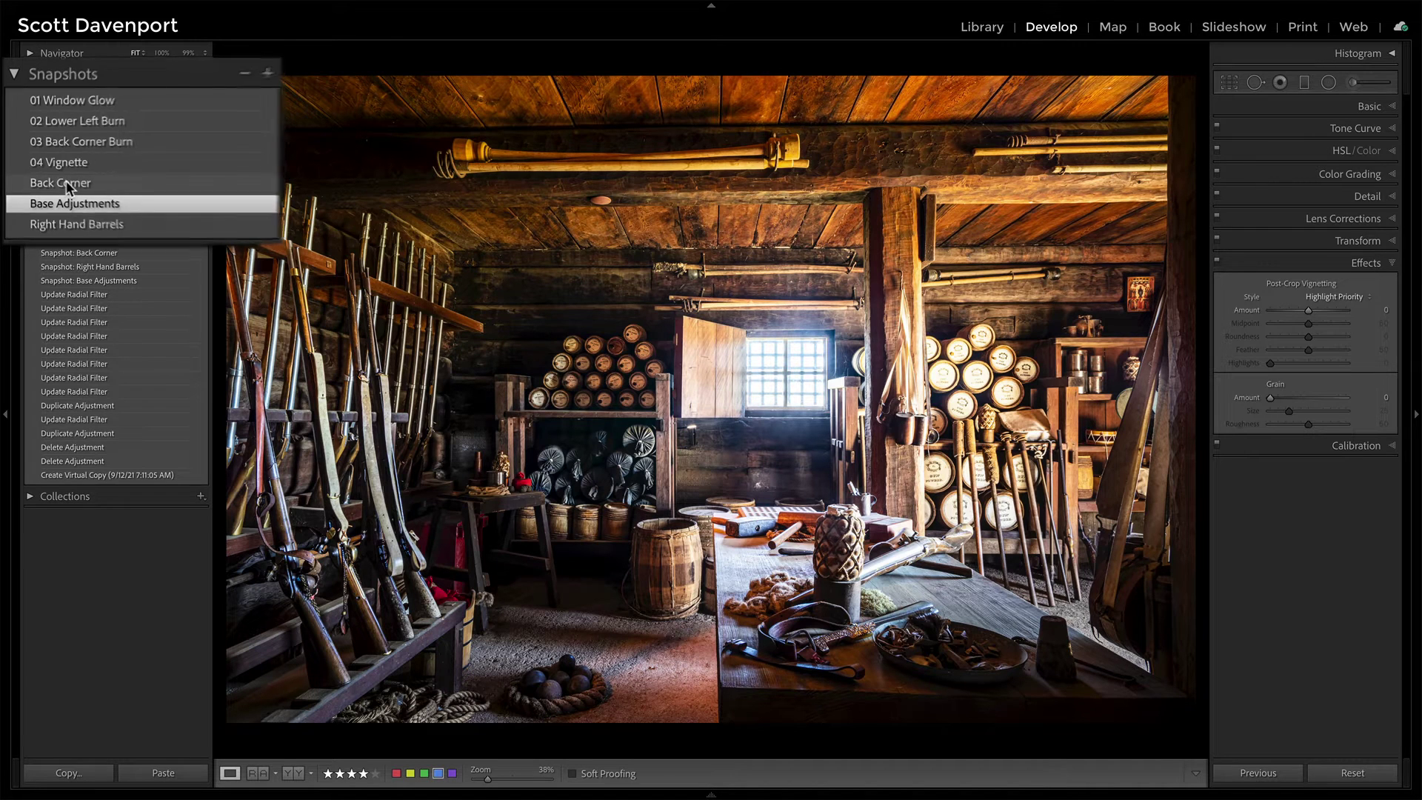
{"action": "left_click", "coordinate": [68, 186]}
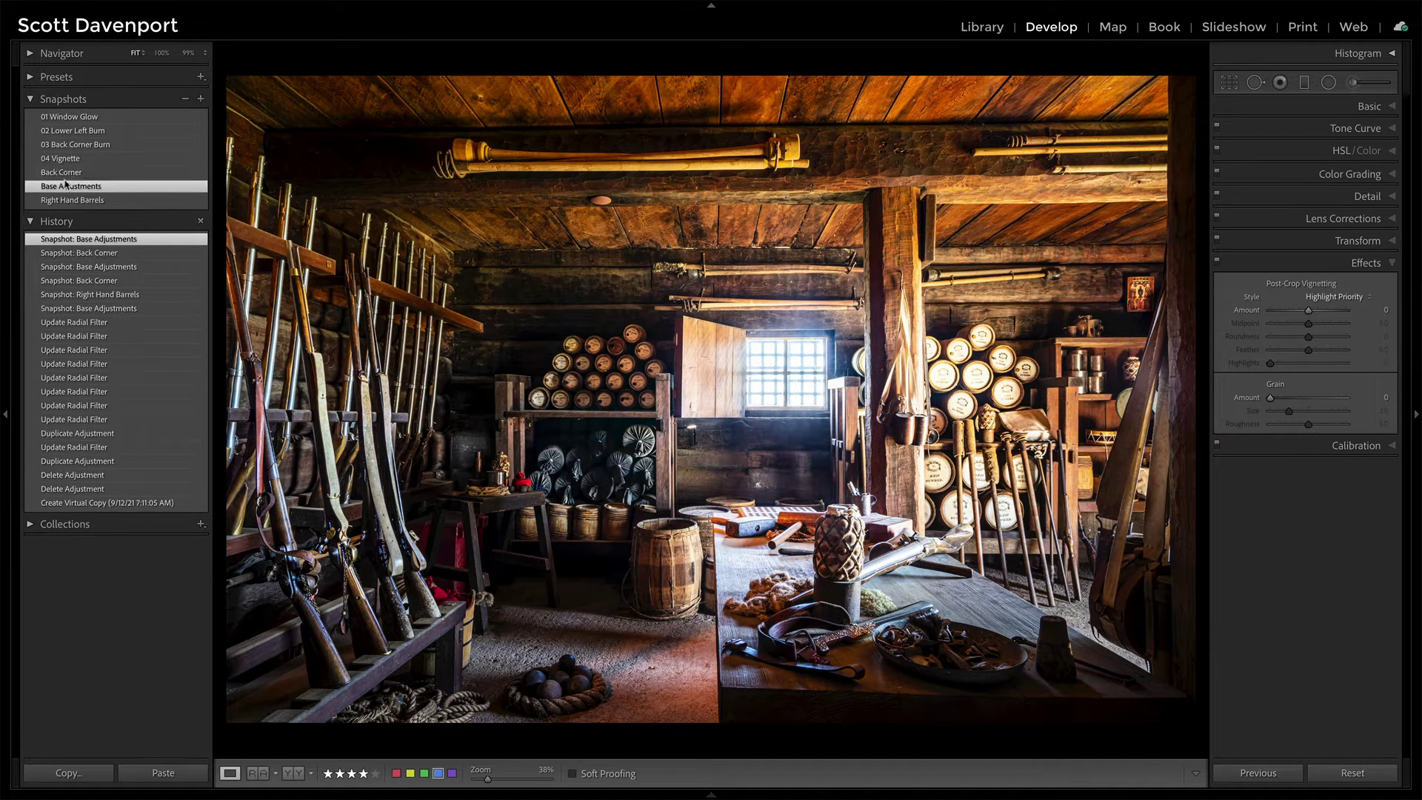
{"action": "left_click", "coordinate": [66, 173]}
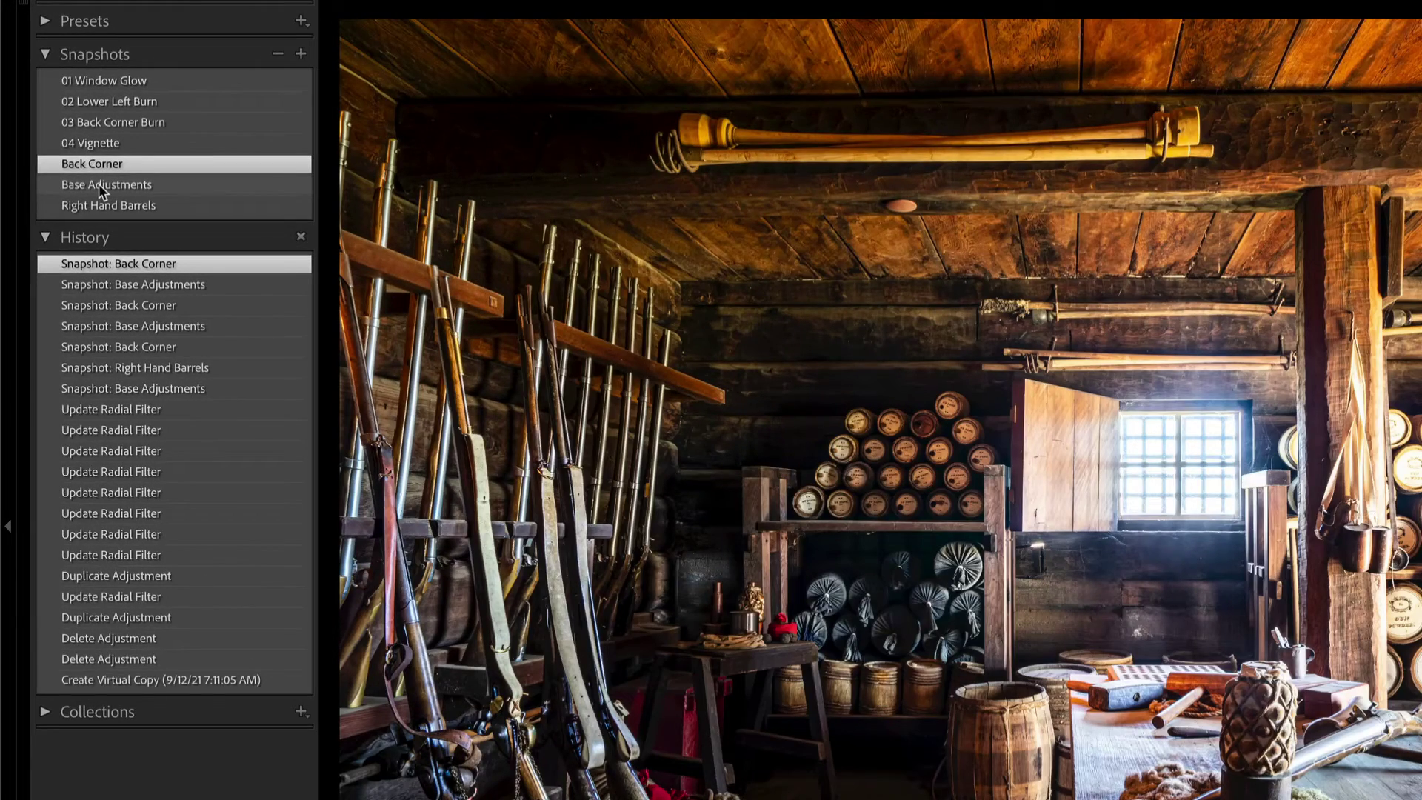
{"action": "left_click", "coordinate": [101, 190]}
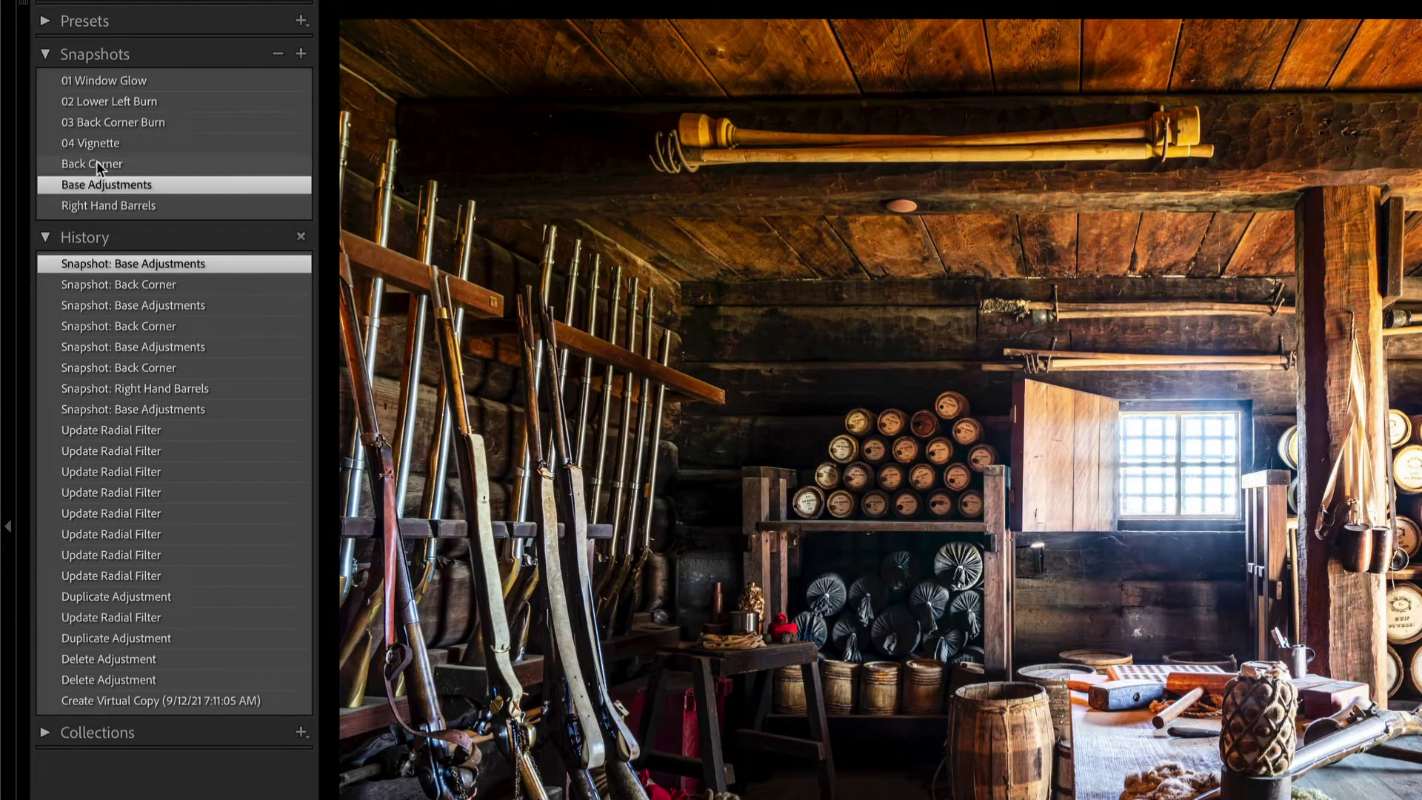
{"action": "left_click", "coordinate": [98, 164]}
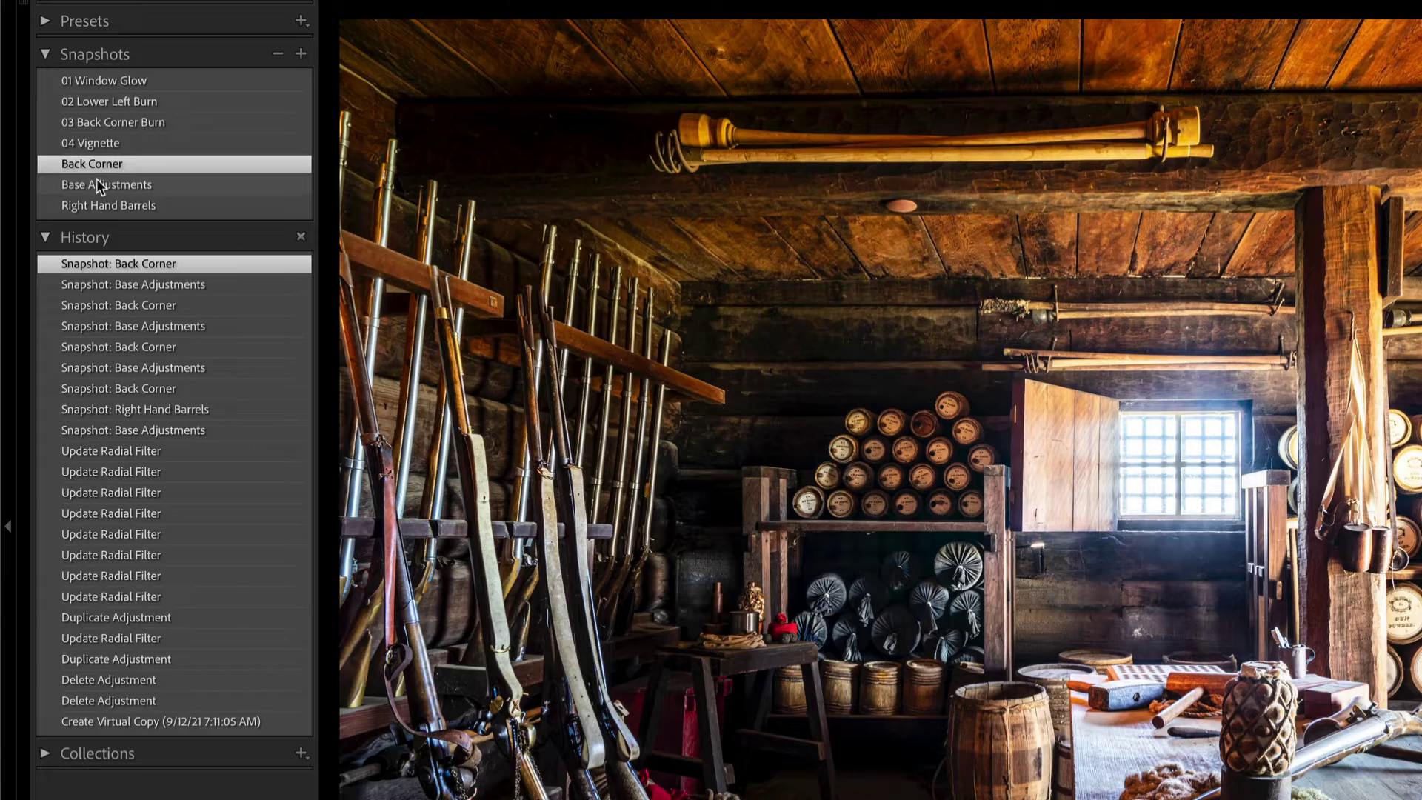